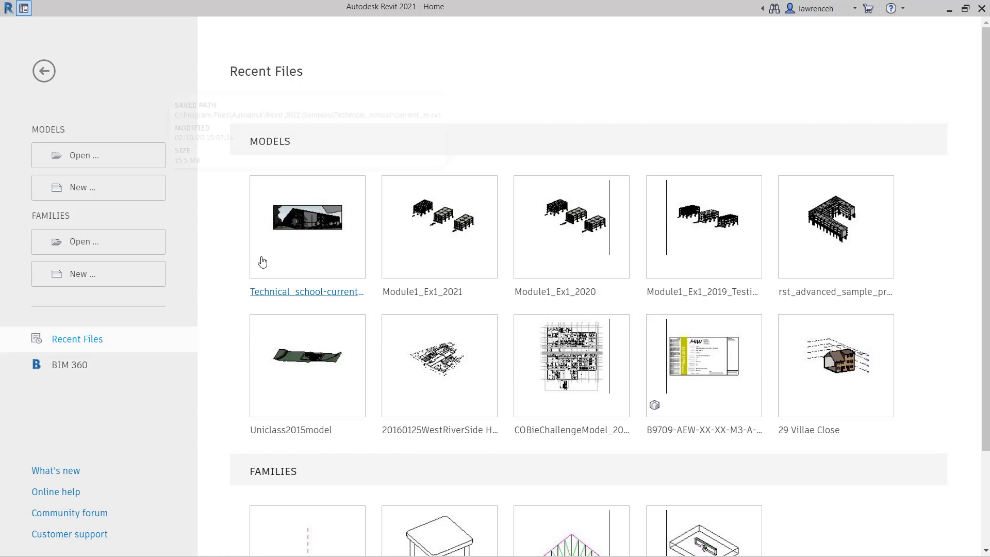
# Open the recent model Technical_school-current_m and display its building section view Section Through Main Stair
pyautogui.moveTo(322, 235)
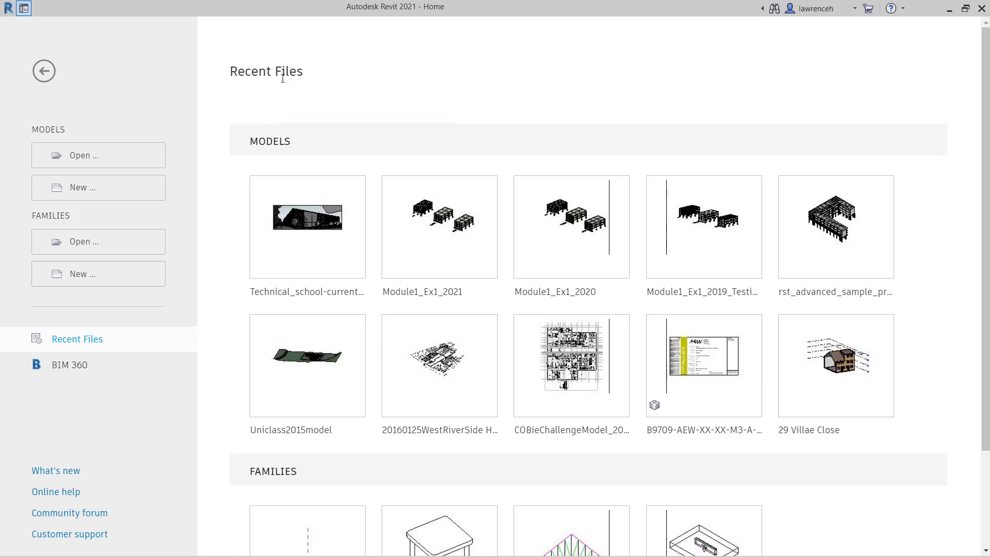
pyautogui.click(318, 213)
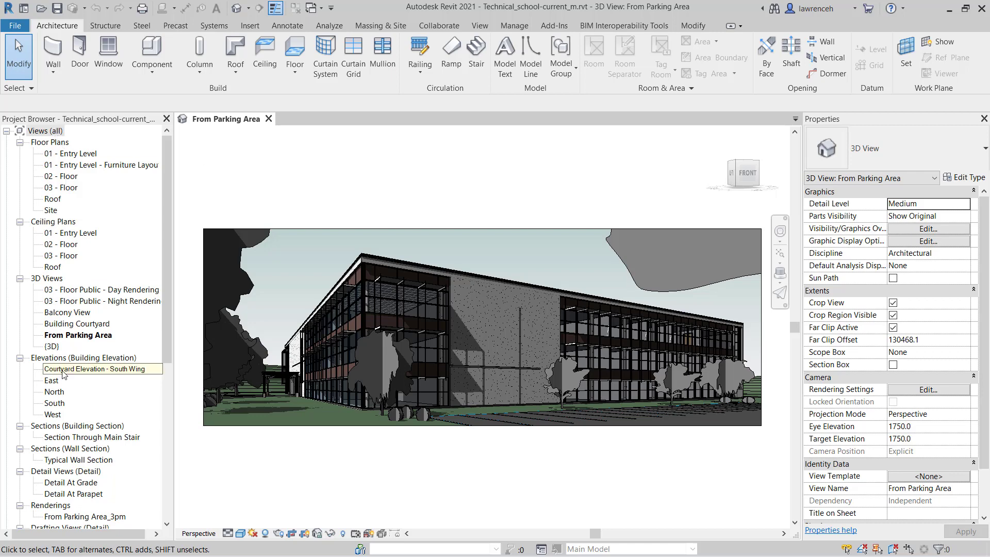
pyautogui.click(66, 427)
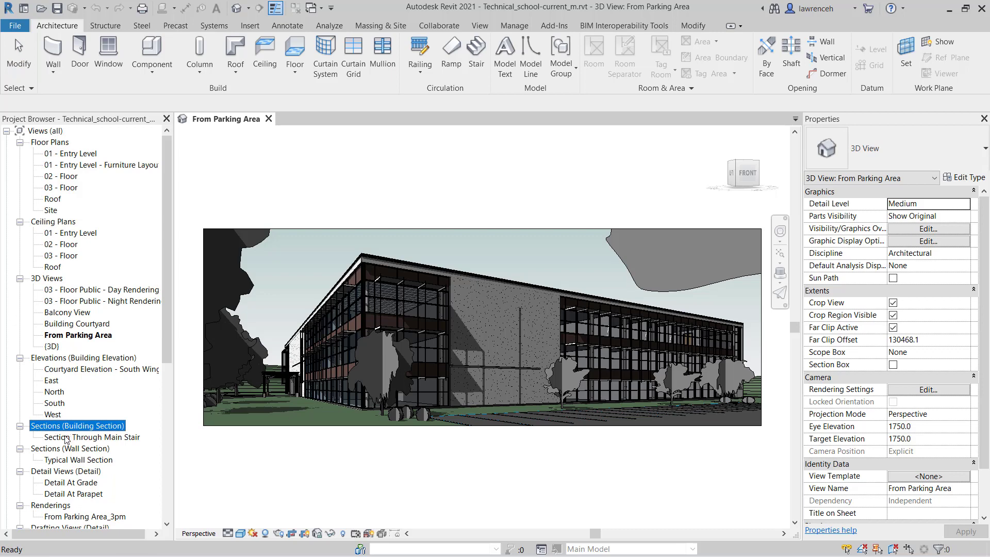
pyautogui.click(68, 437)
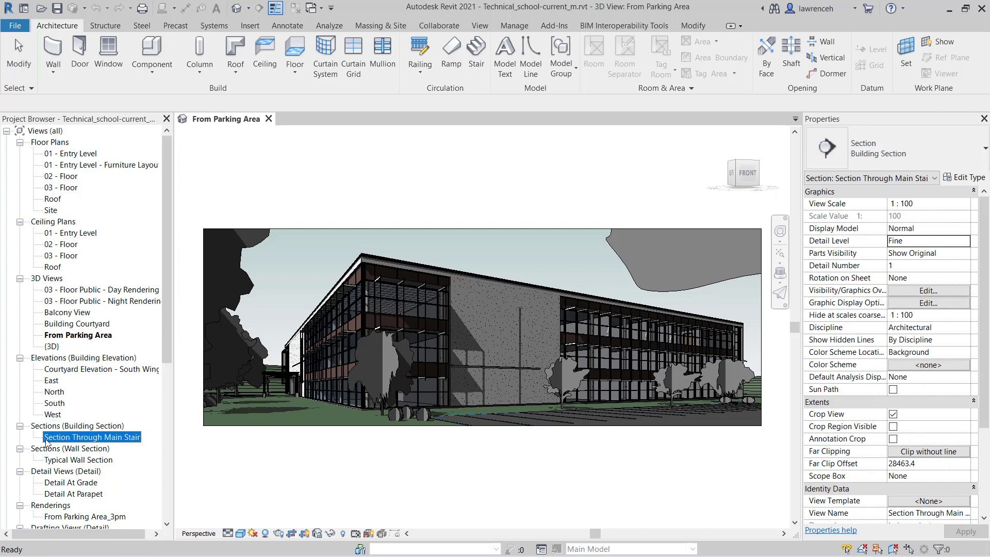
pyautogui.doubleClick(131, 439)
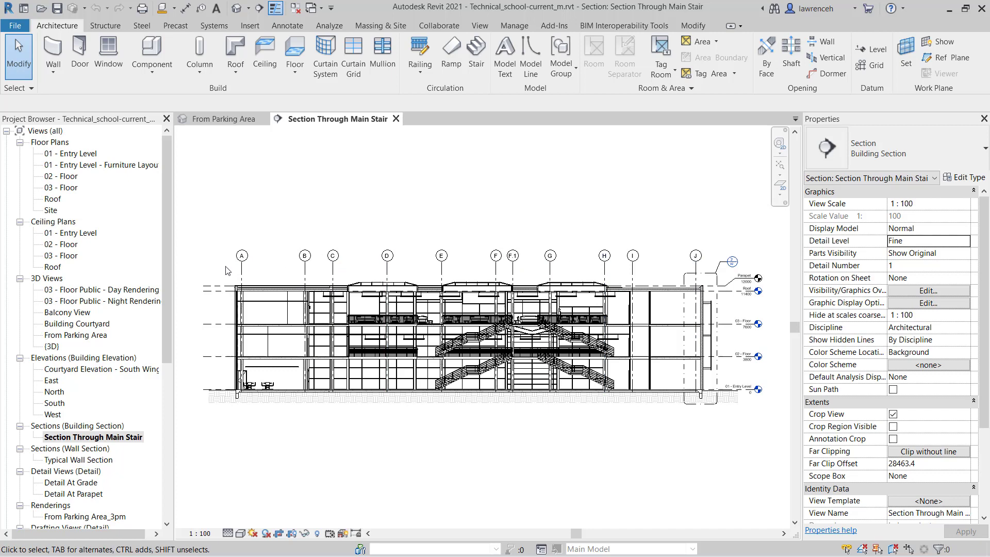
# Measure the distances between grids A and B and between grids B and C using Measure Between Two References
pyautogui.scroll(5, 228, 271)
pyautogui.scroll(4, 231, 275)
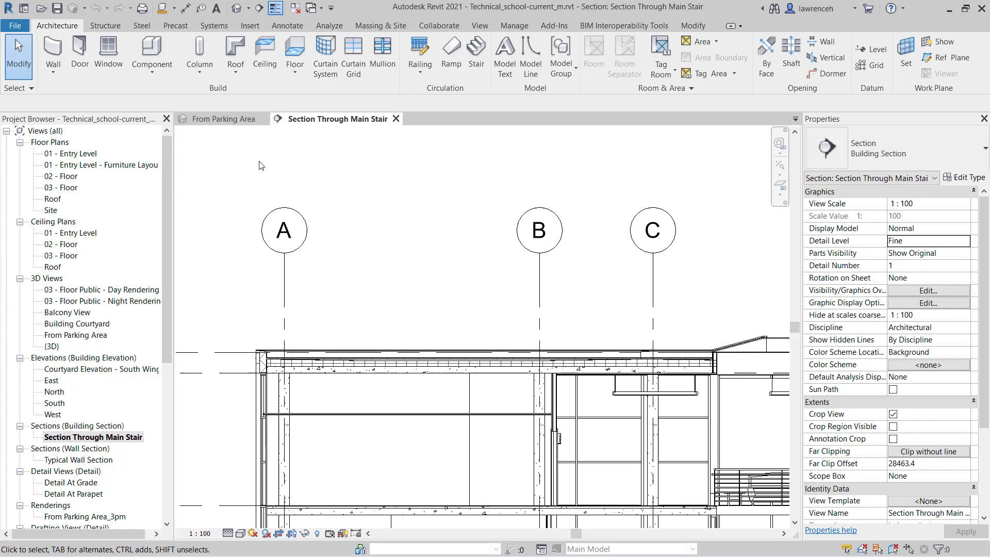
pyautogui.click(175, 9)
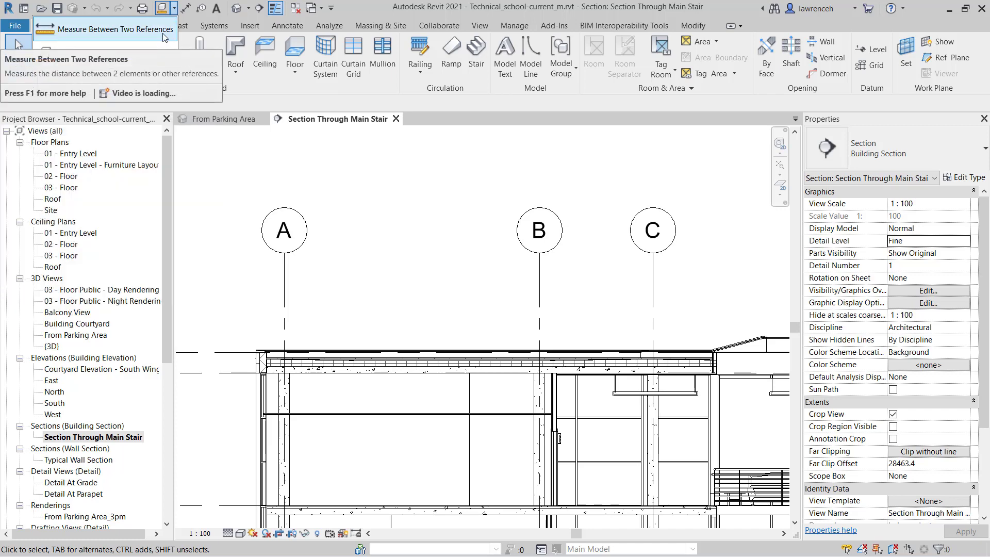
pyautogui.click(164, 37)
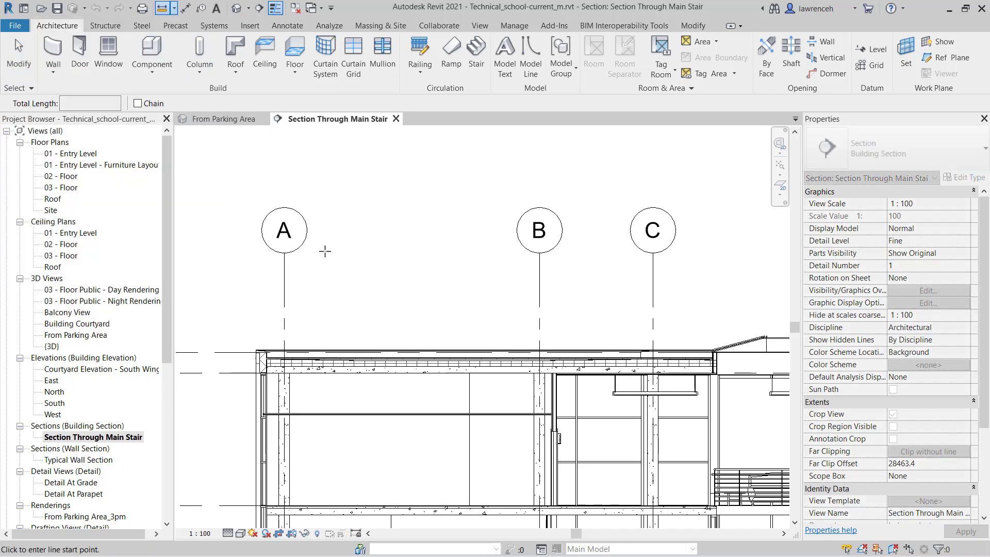
pyautogui.click(284, 267)
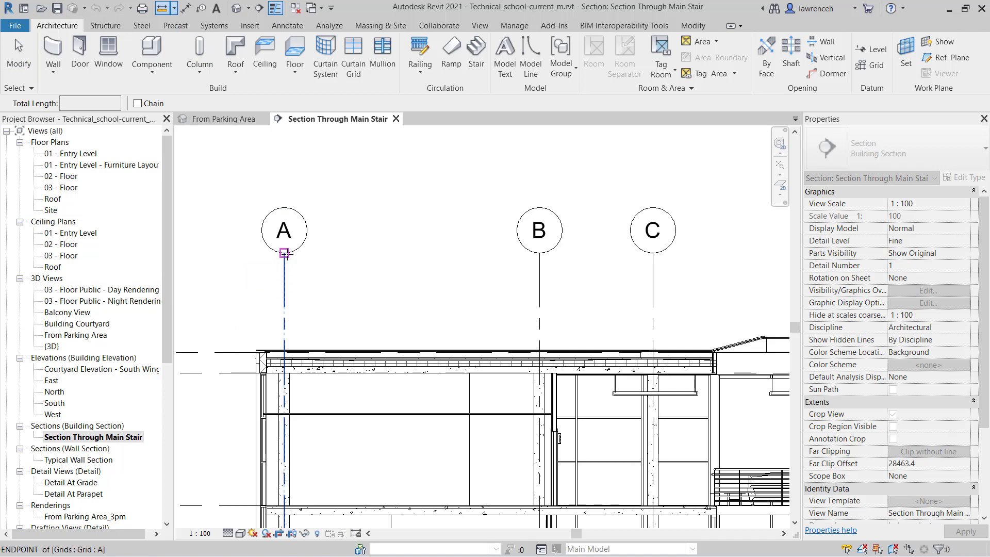
pyautogui.click(284, 253)
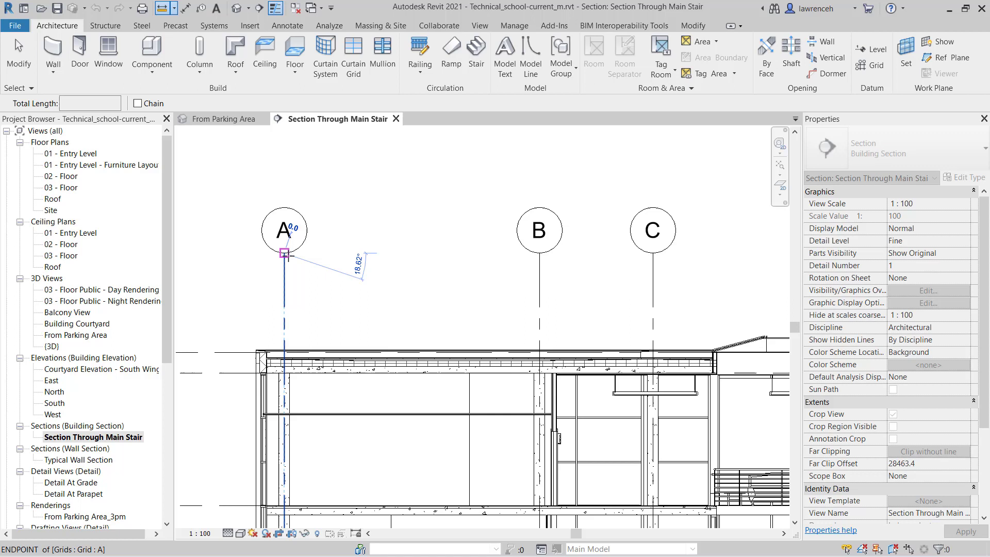
pyautogui.click(539, 253)
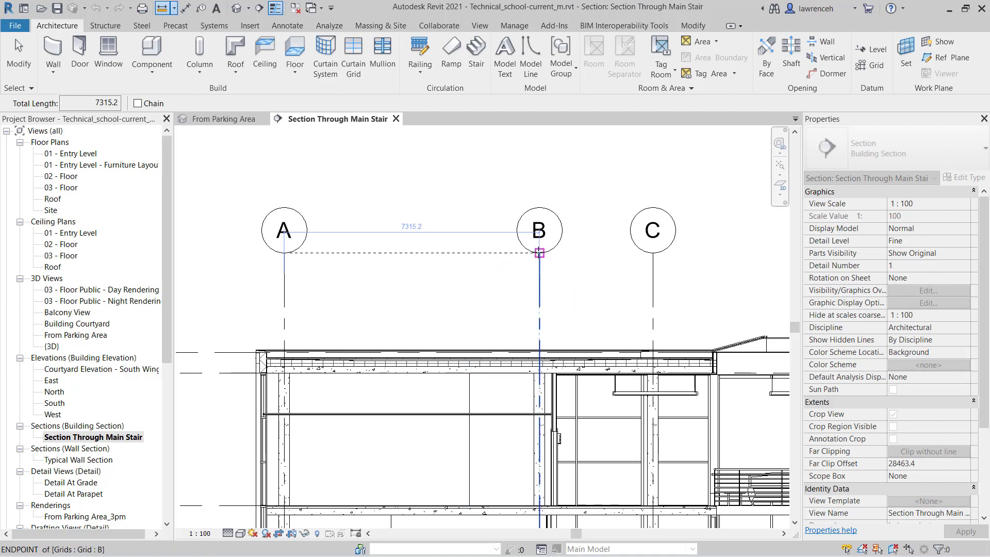
pyautogui.click(539, 253)
pyautogui.click(652, 253)
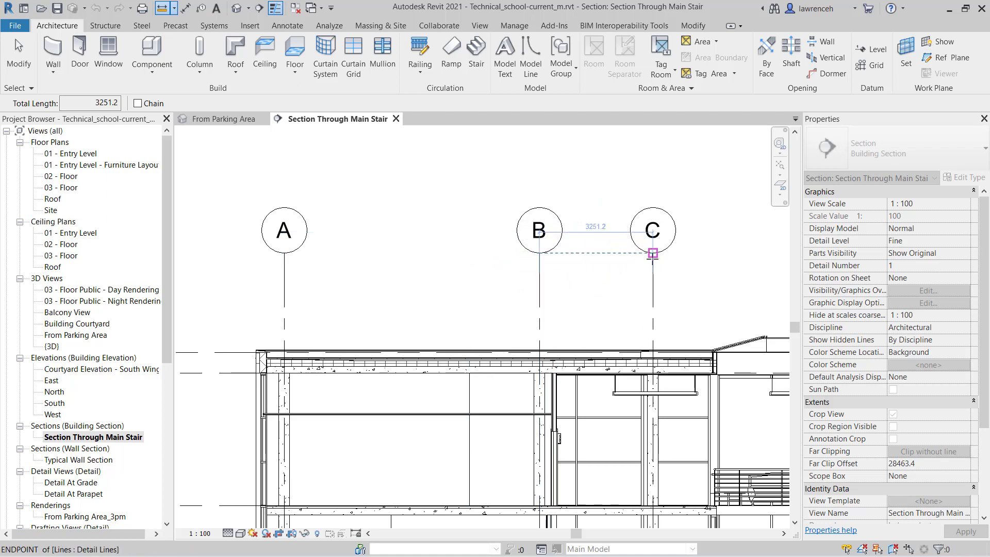
# Measure from level 03 - Floor up to the ceiling, and from the Roof level down to the ceiling, near grid A
pyautogui.click(340, 505)
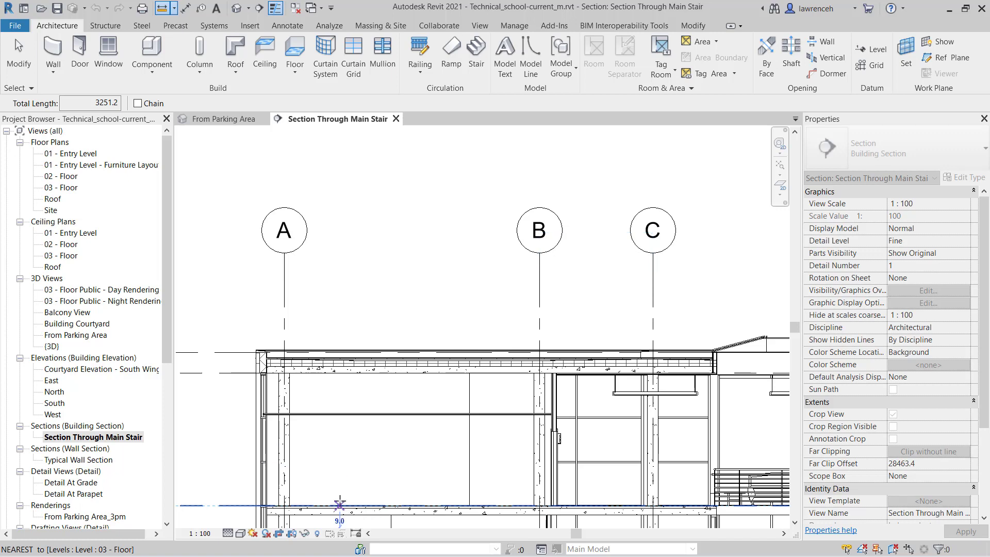
pyautogui.click(340, 415)
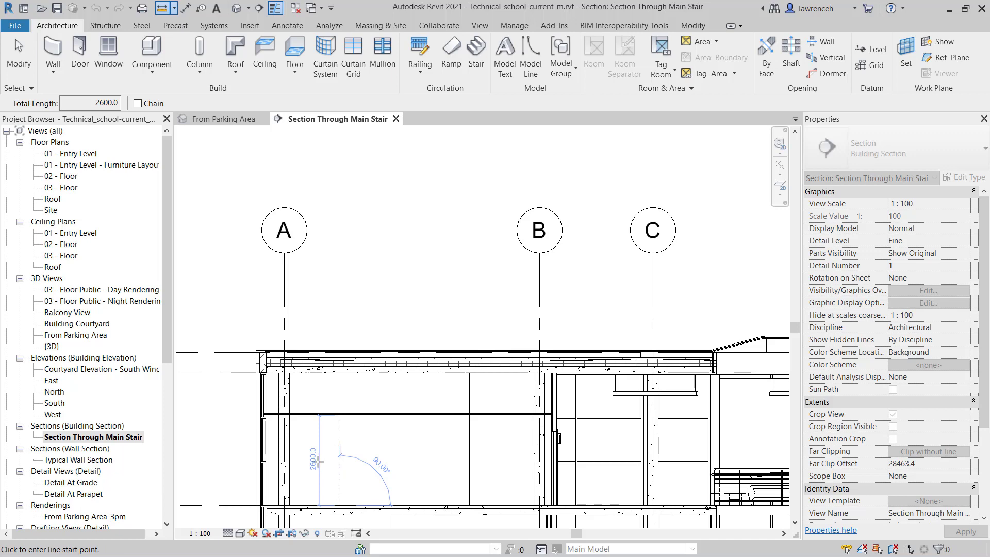
pyautogui.scroll(5, 315, 443)
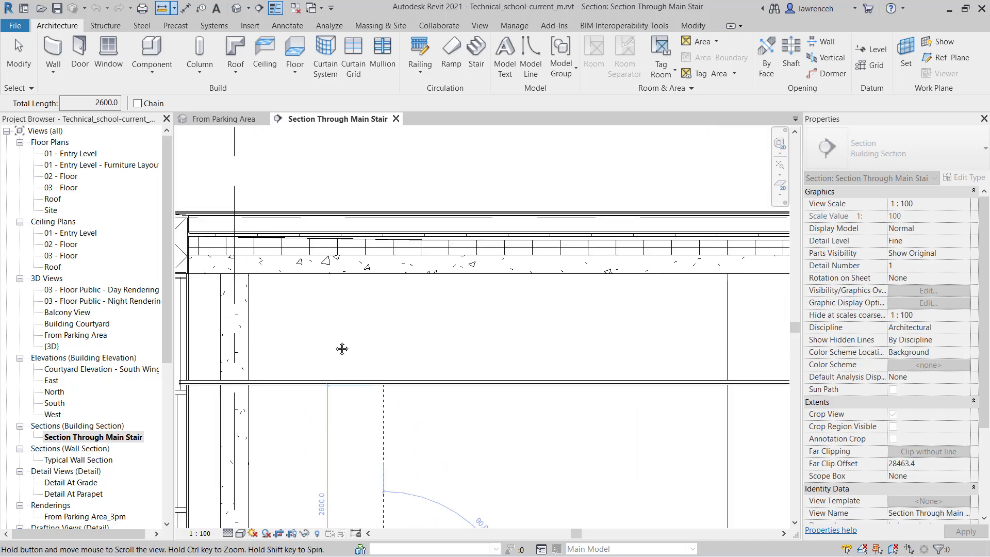
pyautogui.moveTo(342, 349); pyautogui.dragTo(412, 360, button='middle')
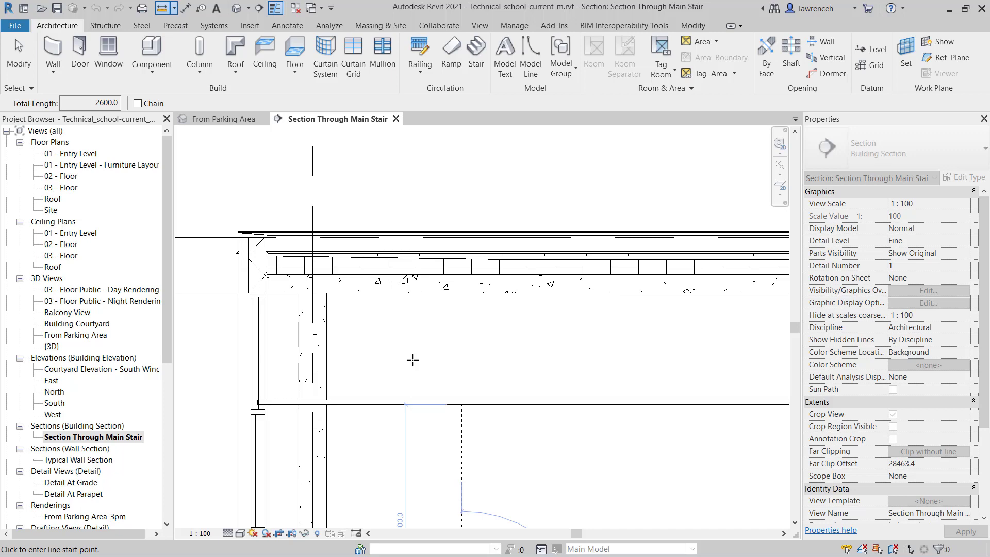
pyautogui.click(426, 293)
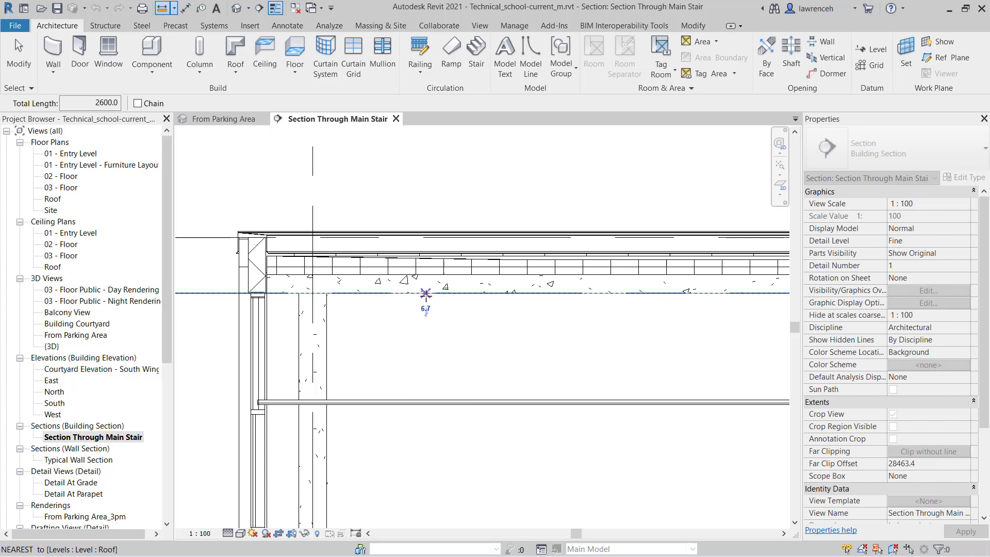
pyautogui.click(426, 399)
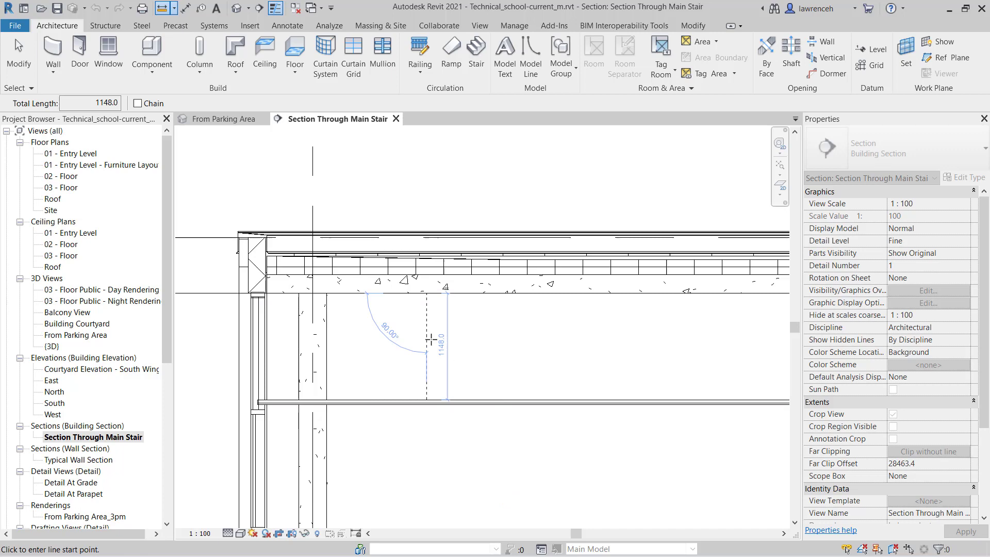
# Measure between two points along the sloping rooflight mullion between grids C and D
pyautogui.scroll(-6, 430, 341)
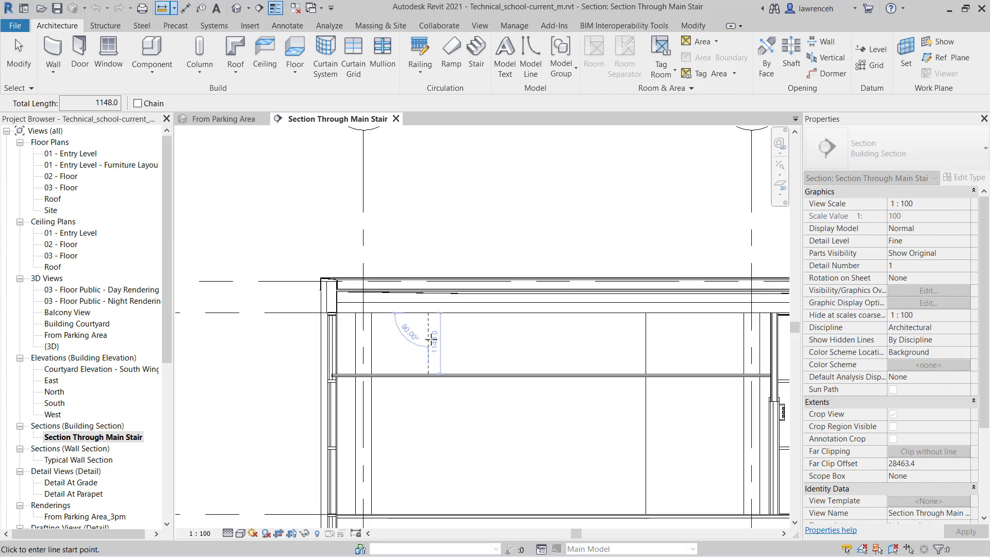
pyautogui.moveTo(370, 345); pyautogui.dragTo(288, 350, button='middle')
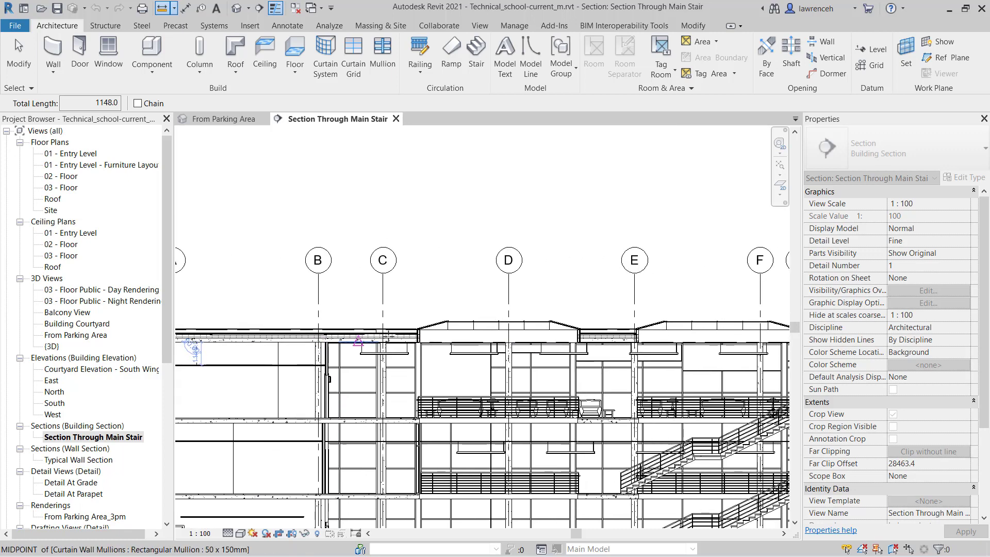
pyautogui.scroll(5, 453, 338)
pyautogui.scroll(1, 389, 301)
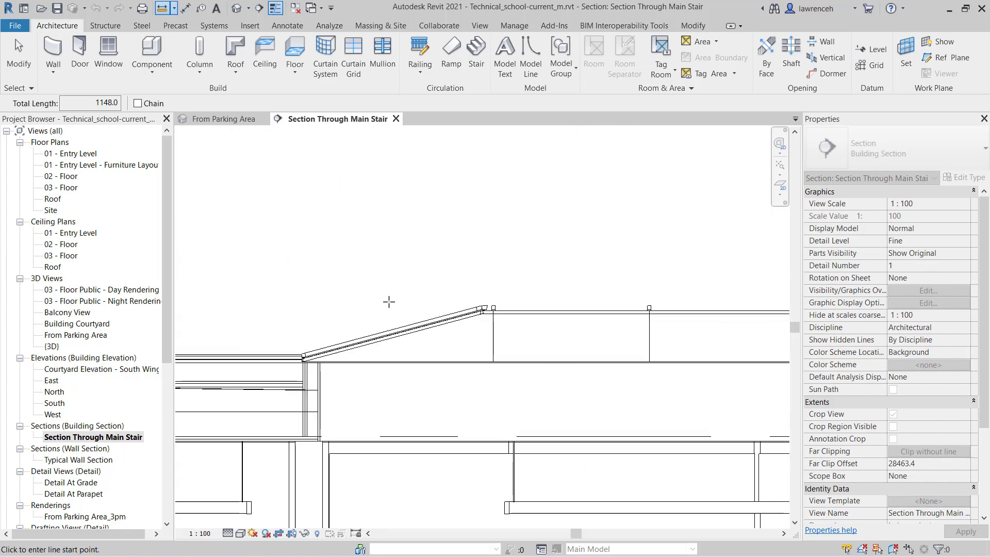
pyautogui.scroll(1, 539, 288)
pyautogui.scroll(1, 404, 280)
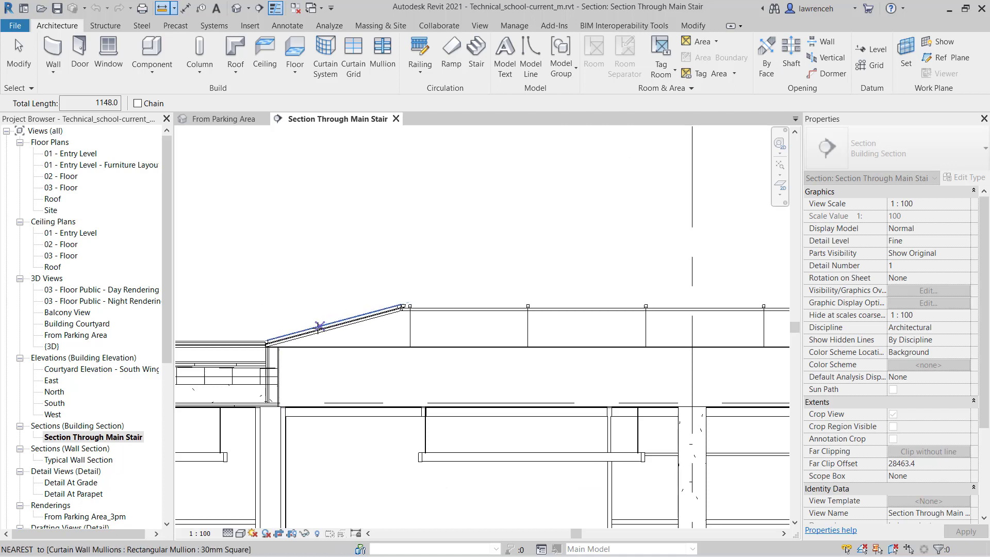
pyautogui.click(284, 336)
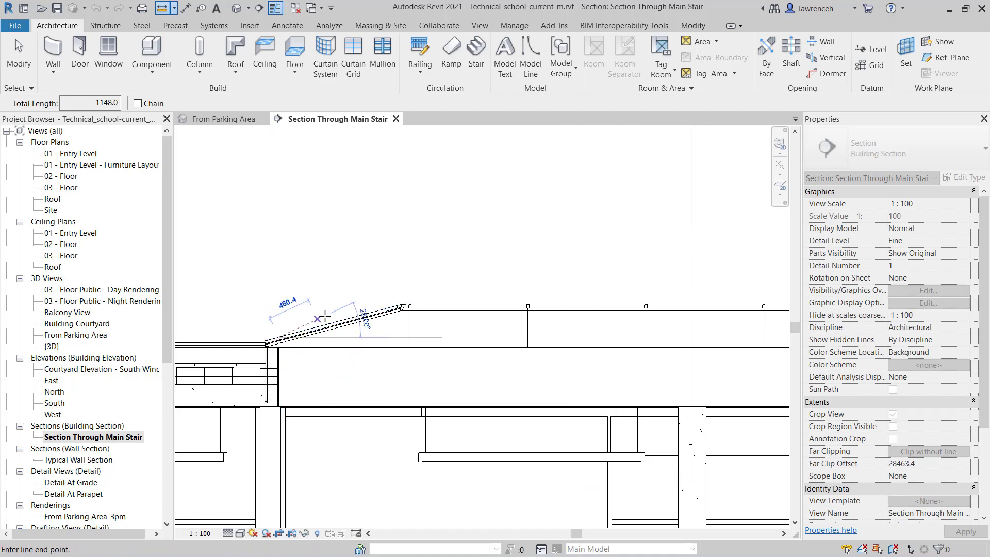
pyautogui.click(378, 310)
pyautogui.scroll(3, 360, 345)
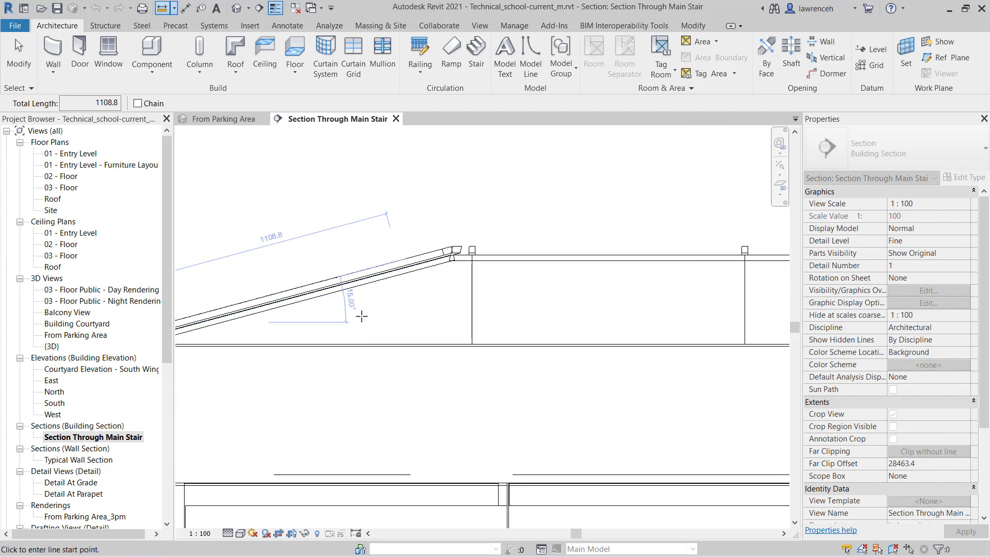
# Measure between two points along the same rooflight's opposite slope, between grids D and E
pyautogui.scroll(-3, 363, 315)
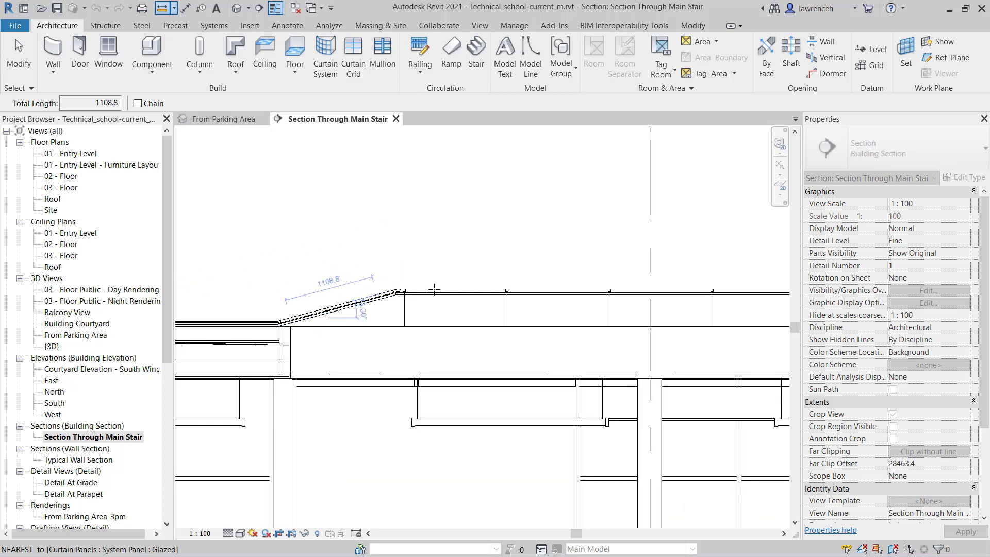
pyautogui.scroll(-2, 615, 314)
pyautogui.scroll(4, 721, 320)
pyautogui.click(586, 297)
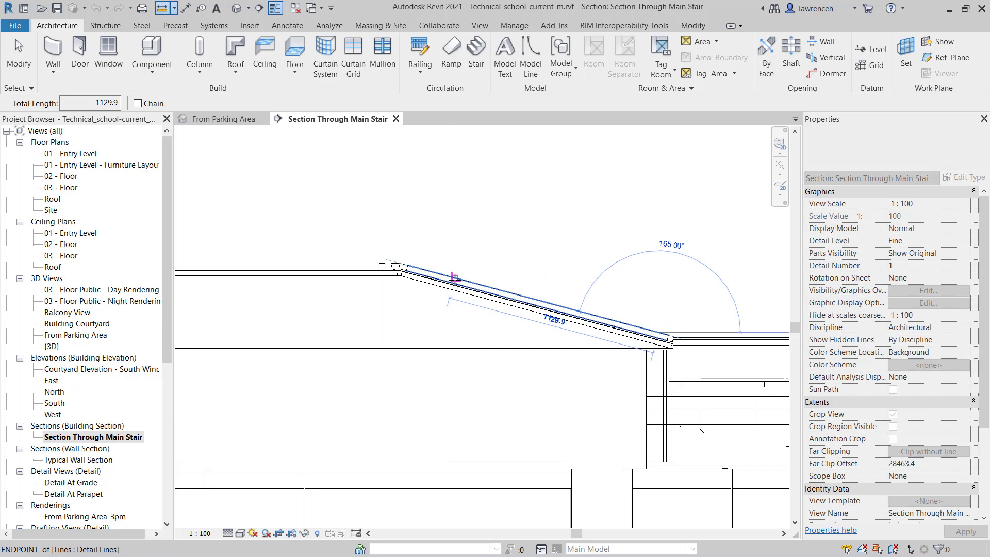
pyautogui.click(662, 336)
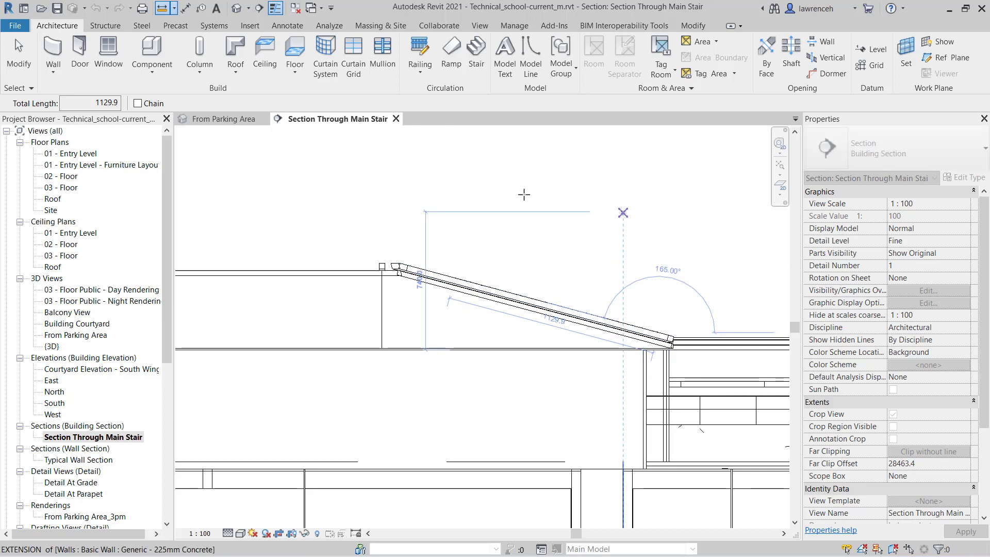
# Use Measure Along an Element on the middle-storey partition between grids A and B and the top-storey partition wall beside grid B
pyautogui.click(175, 8)
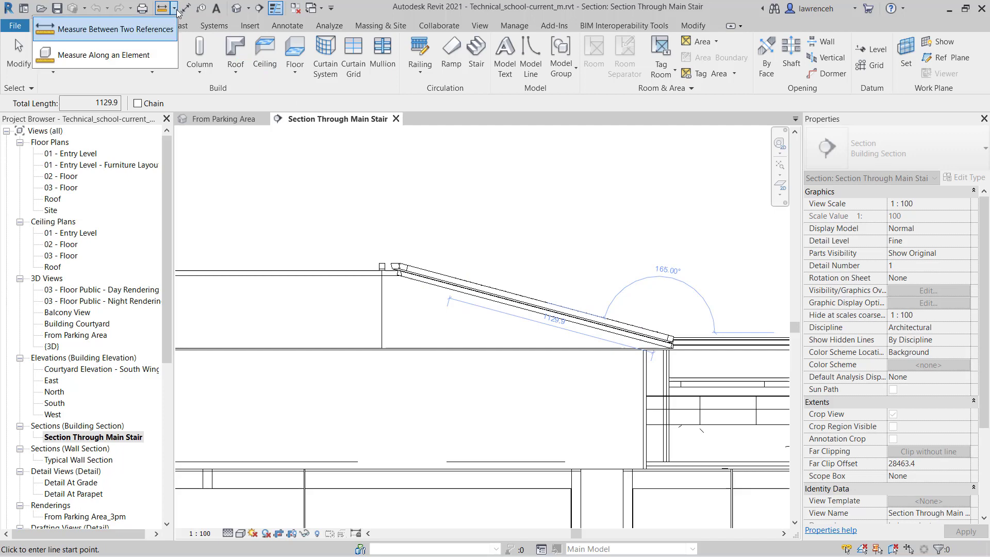
pyautogui.click(108, 55)
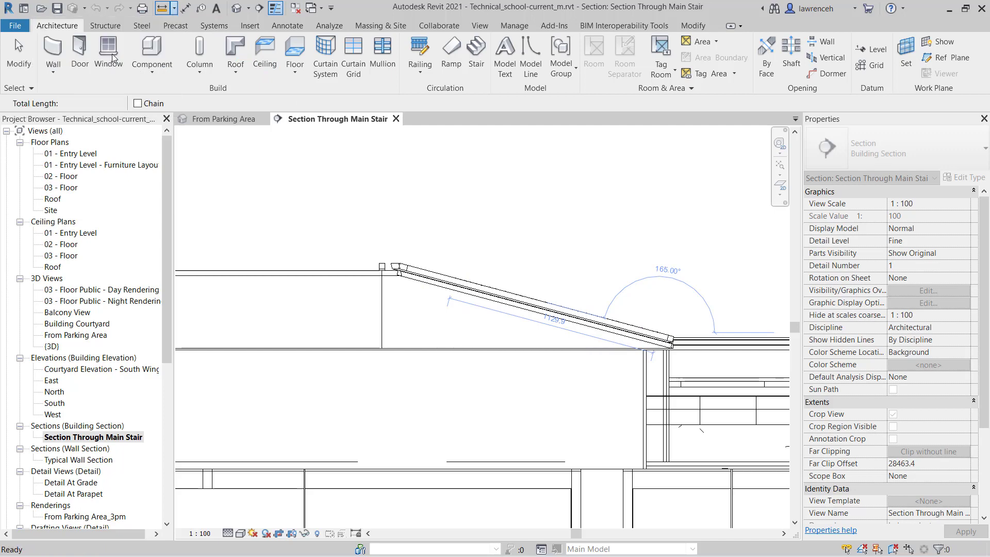
pyautogui.scroll(-5, 553, 211)
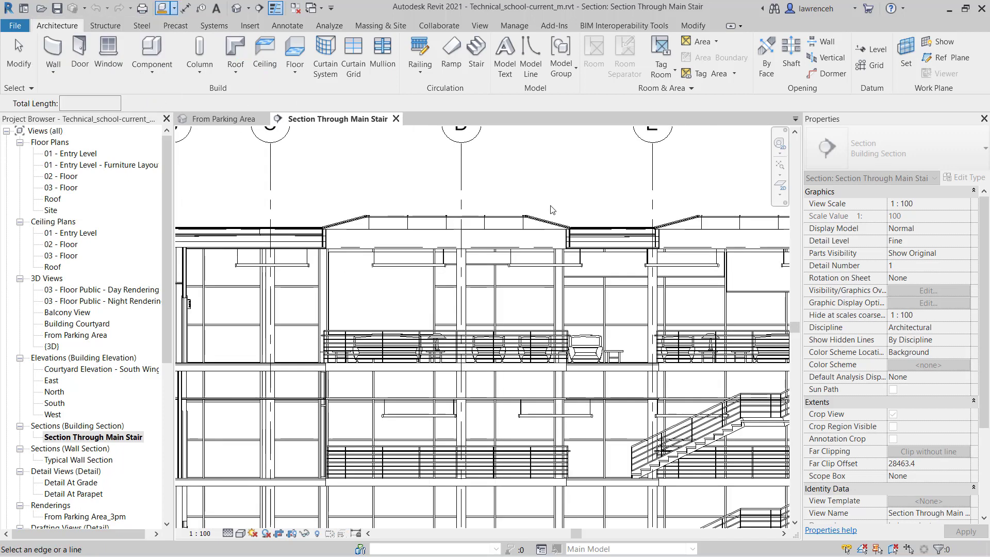
pyautogui.scroll(-1, 544, 221)
pyautogui.moveTo(362, 288); pyautogui.dragTo(403, 294, button='middle')
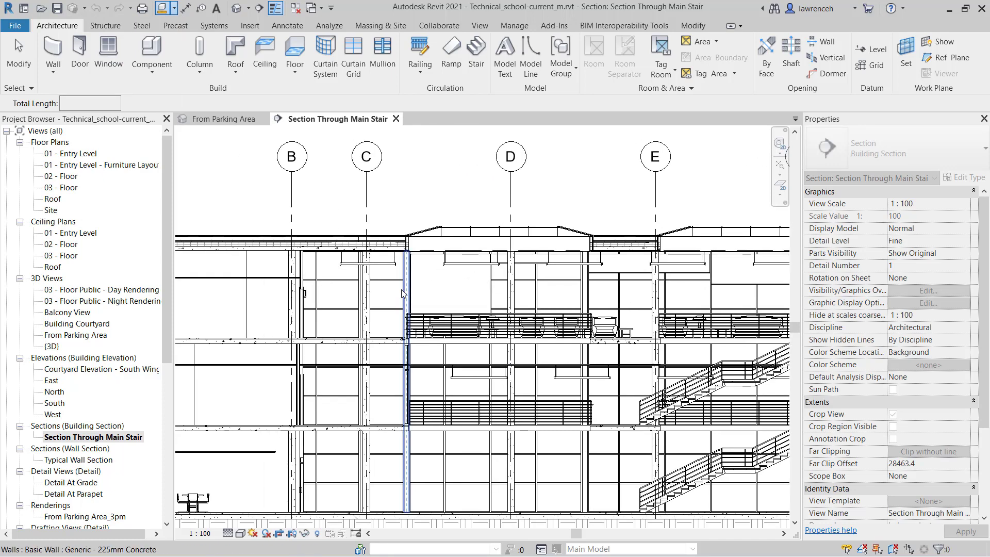
pyautogui.moveTo(439, 293); pyautogui.dragTo(647, 278, button='middle')
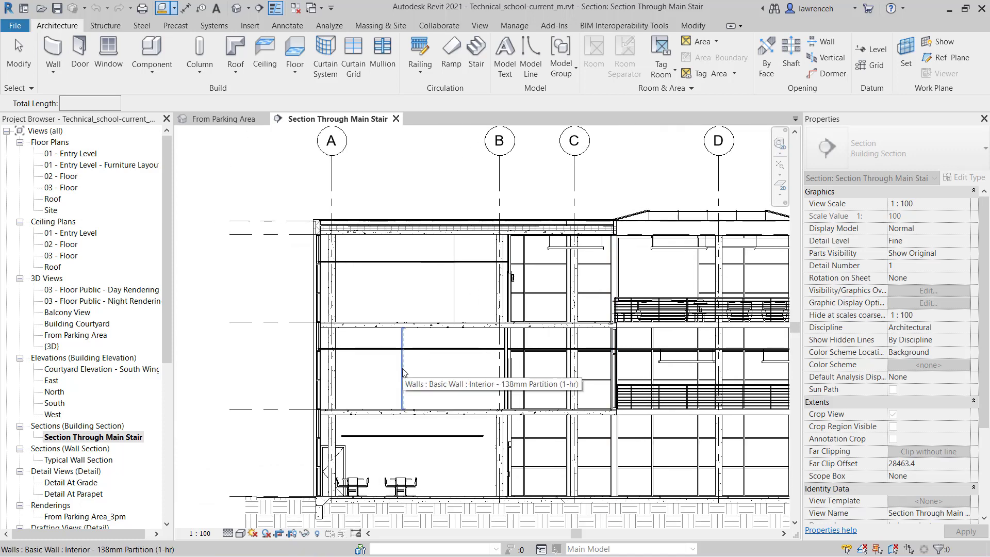
pyautogui.click(403, 375)
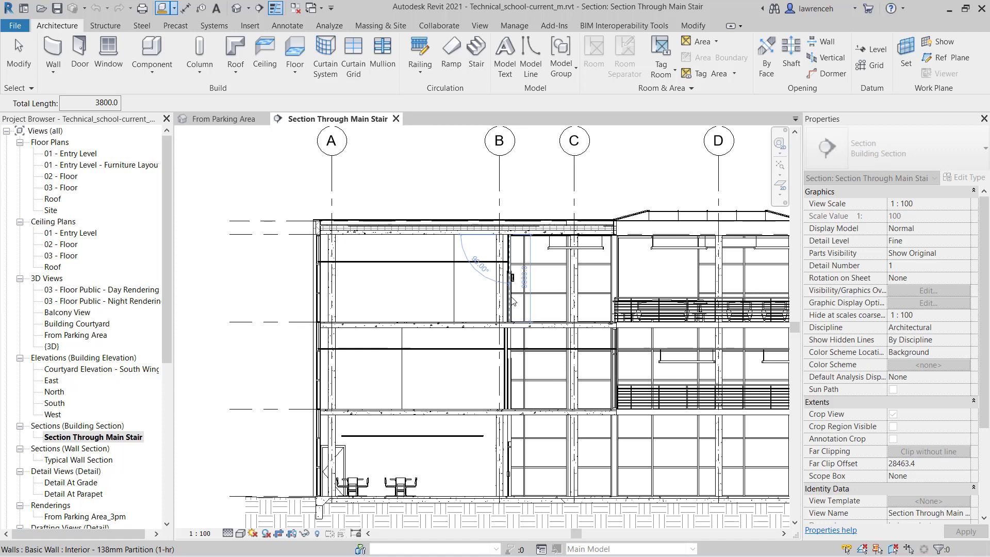
pyautogui.scroll(4, 511, 300)
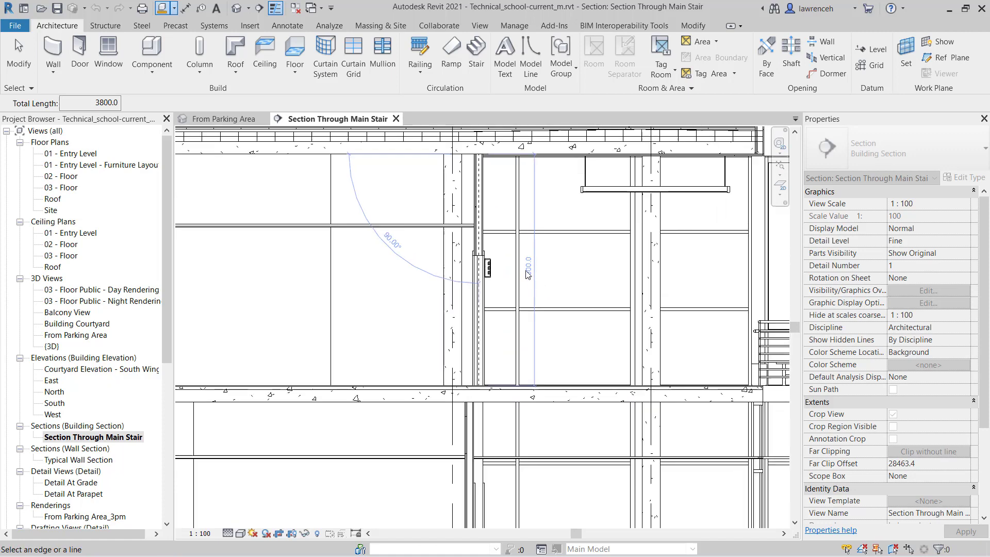
pyautogui.scroll(-4, 531, 273)
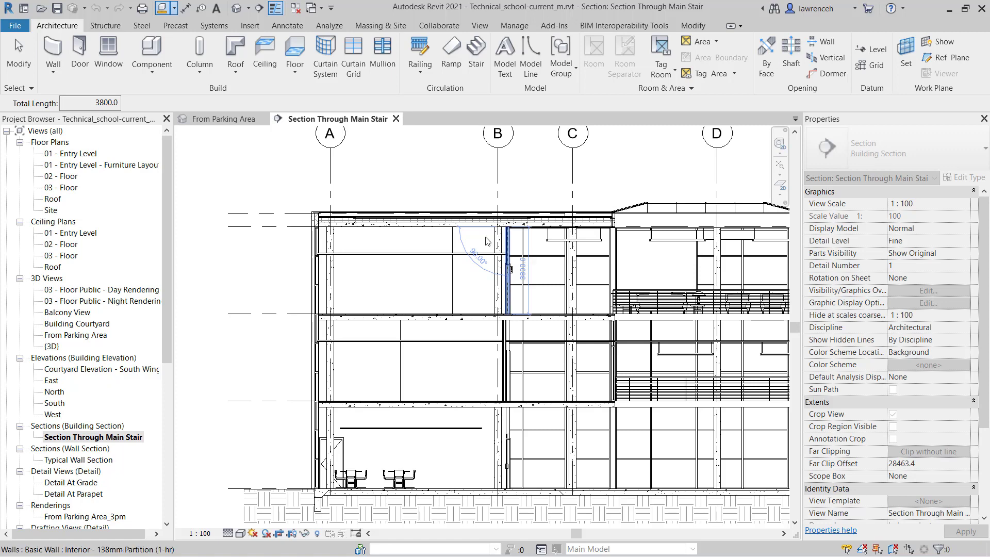
# Start an aligned dimension string through grids A, B, C and D, just below the grid bubbles
pyautogui.click(287, 26)
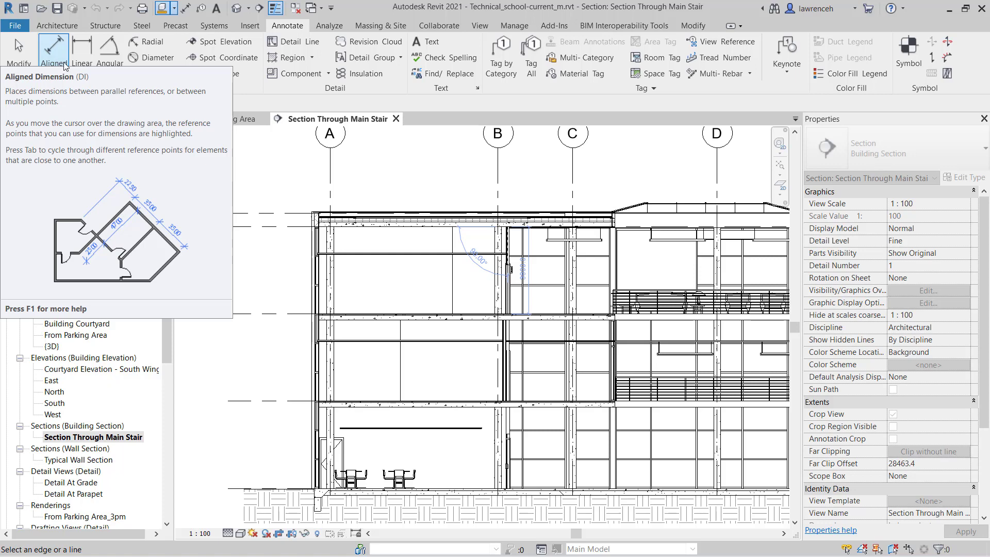
pyautogui.scroll(-3, 312, 292)
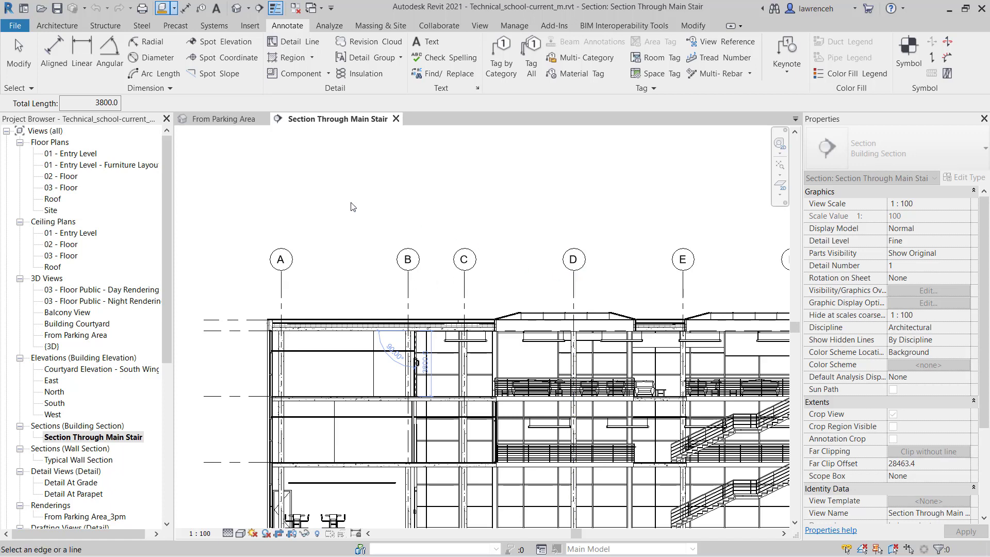
pyautogui.click(66, 59)
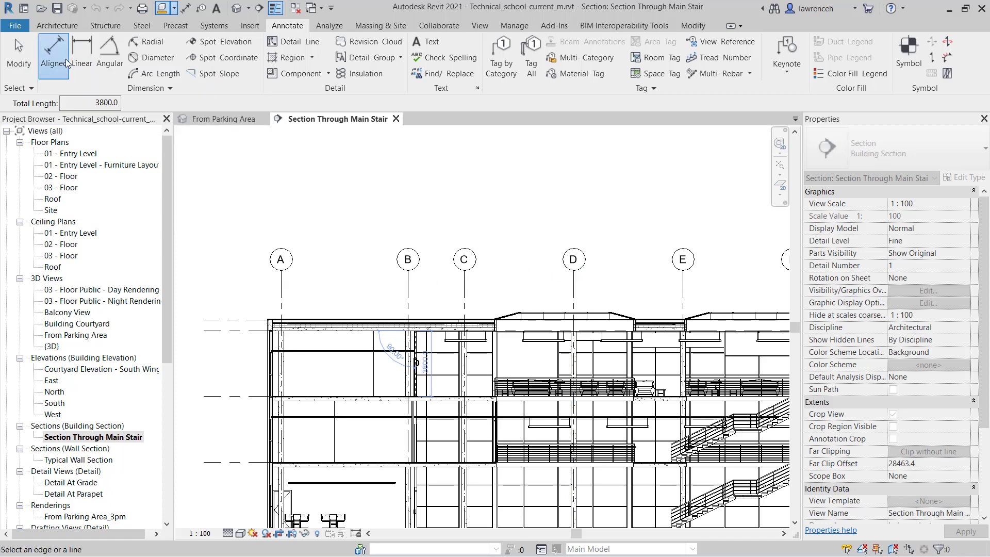
pyautogui.click(280, 293)
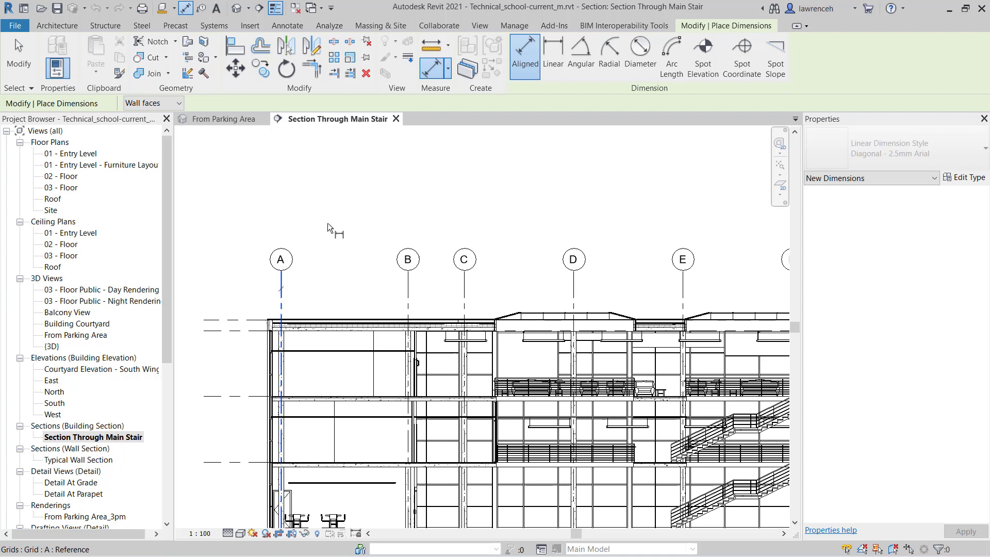
pyautogui.click(407, 272)
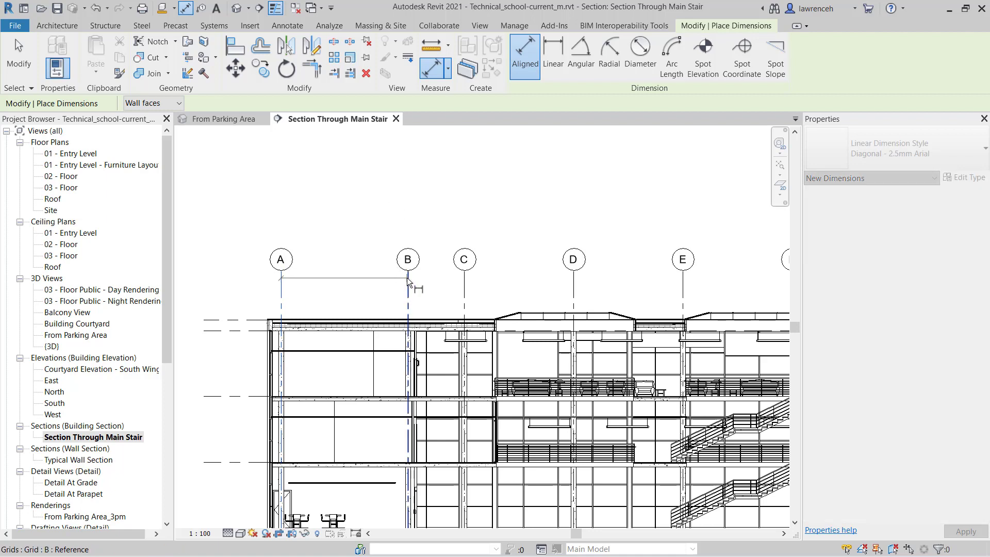
pyautogui.click(464, 281)
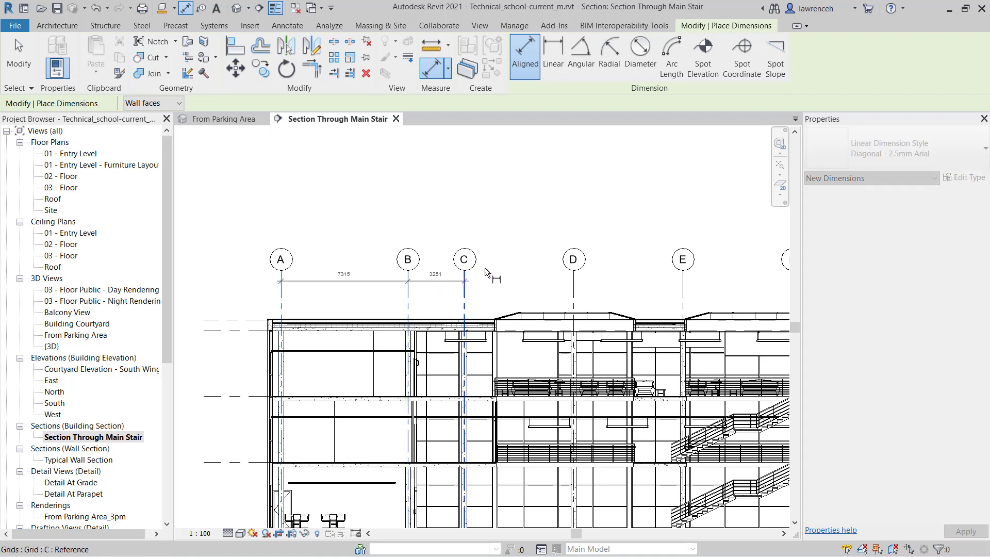
pyautogui.click(574, 288)
# Extend the dimension string from grid D directly to grid F, skipping grid E, and place it between the grid bubbles and the roof
pyautogui.moveTo(664, 287); pyautogui.dragTo(562, 301, button='middle')
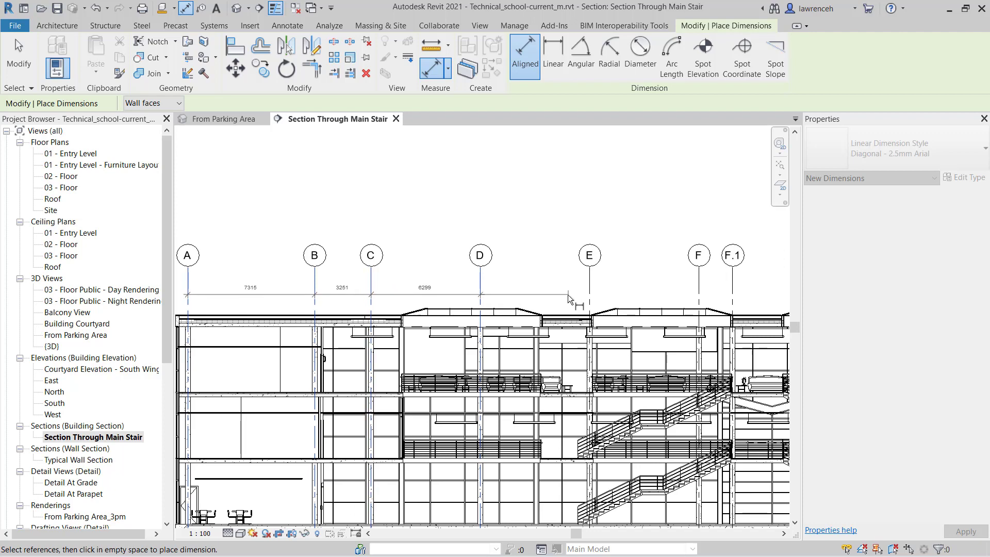
pyautogui.click(699, 290)
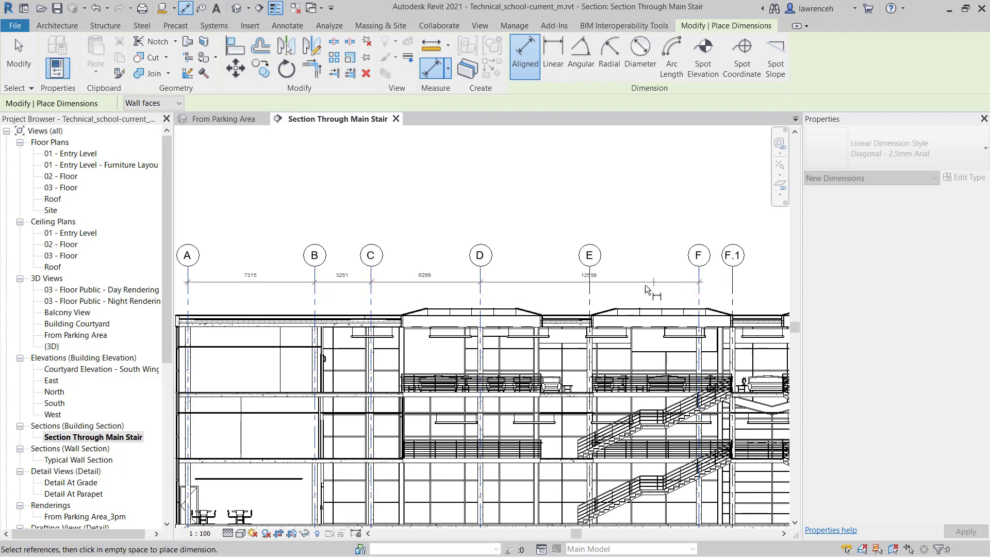
pyautogui.scroll(3, 619, 284)
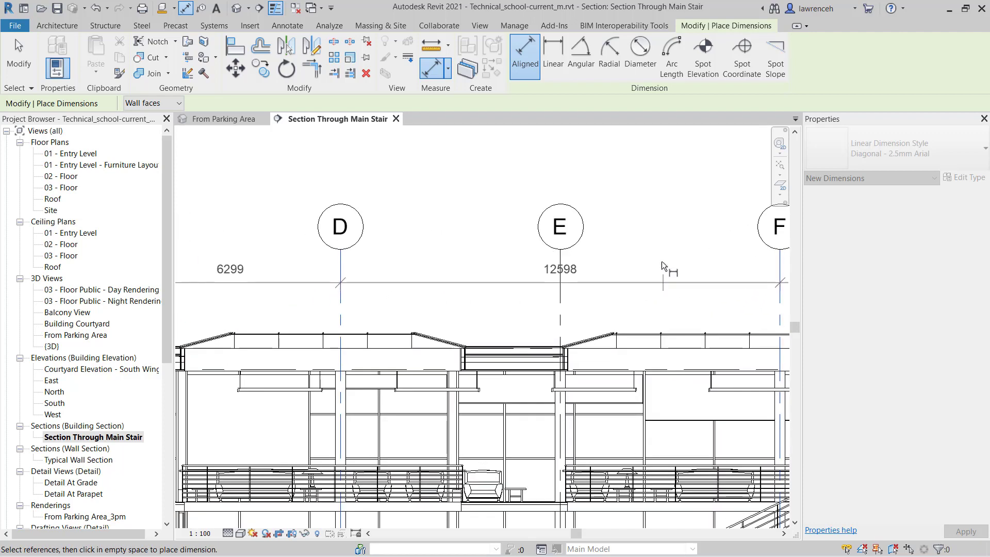
pyautogui.moveTo(680, 276); pyautogui.dragTo(619, 277, button='middle')
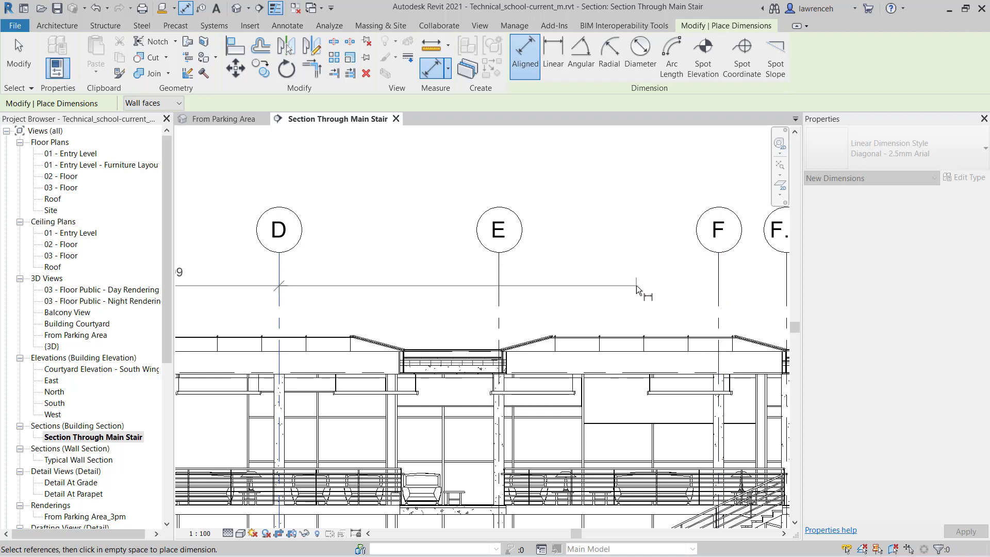
pyautogui.click(714, 294)
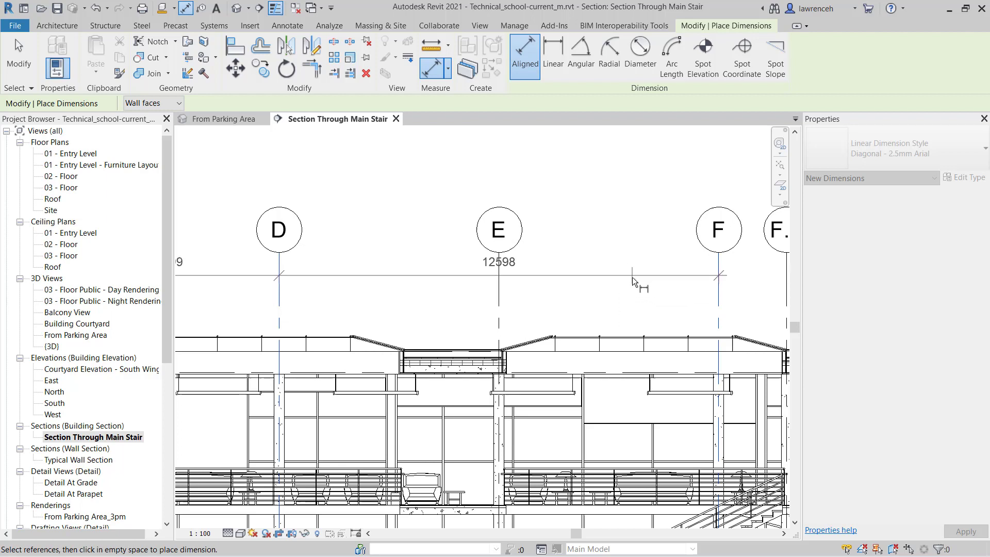
pyautogui.click(631, 279)
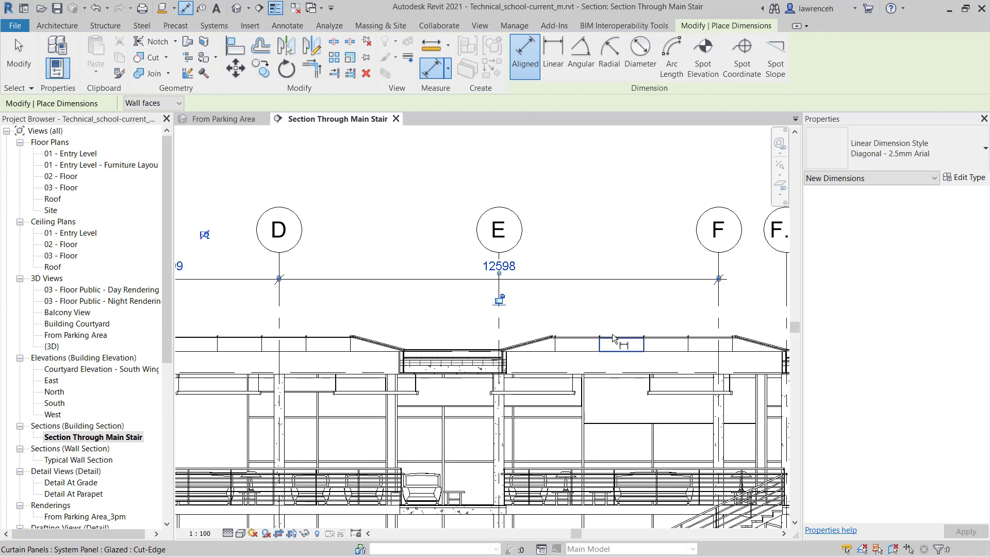
pyautogui.click(26, 66)
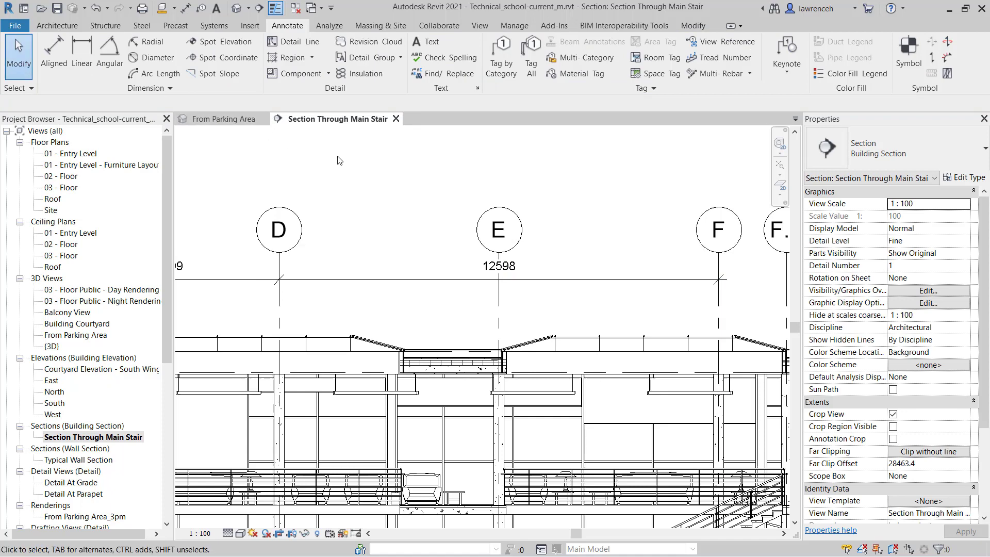
# Edit the dimension string's witness lines to add grid E between grids D and F
pyautogui.moveTo(381, 278); pyautogui.dragTo(482, 309, button='middle')
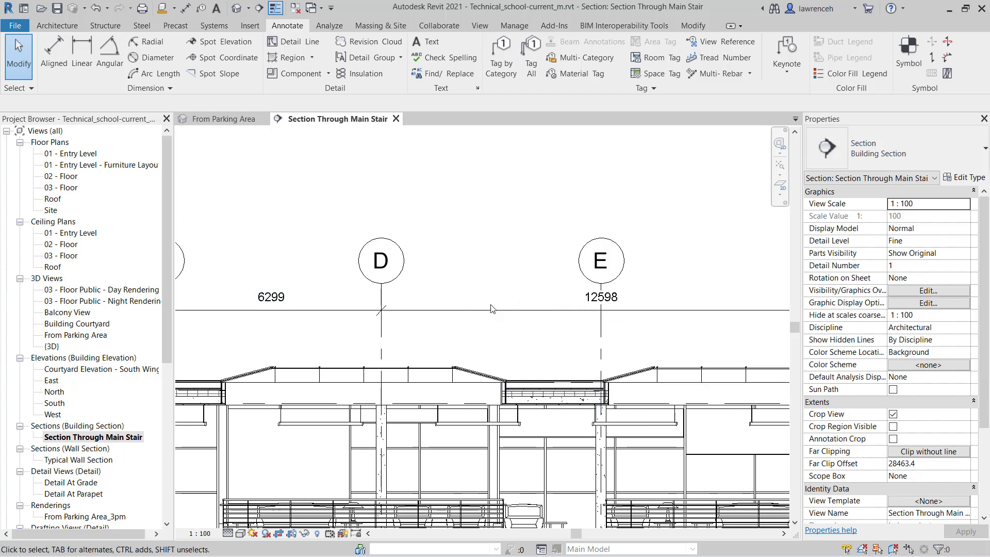
pyautogui.moveTo(566, 331); pyautogui.dragTo(538, 329, button='middle')
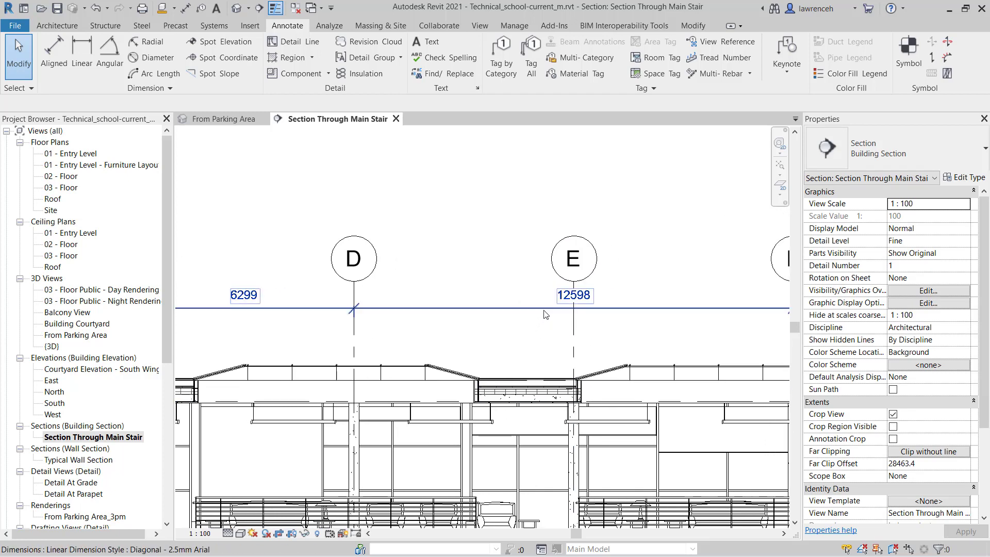
pyautogui.click(544, 311)
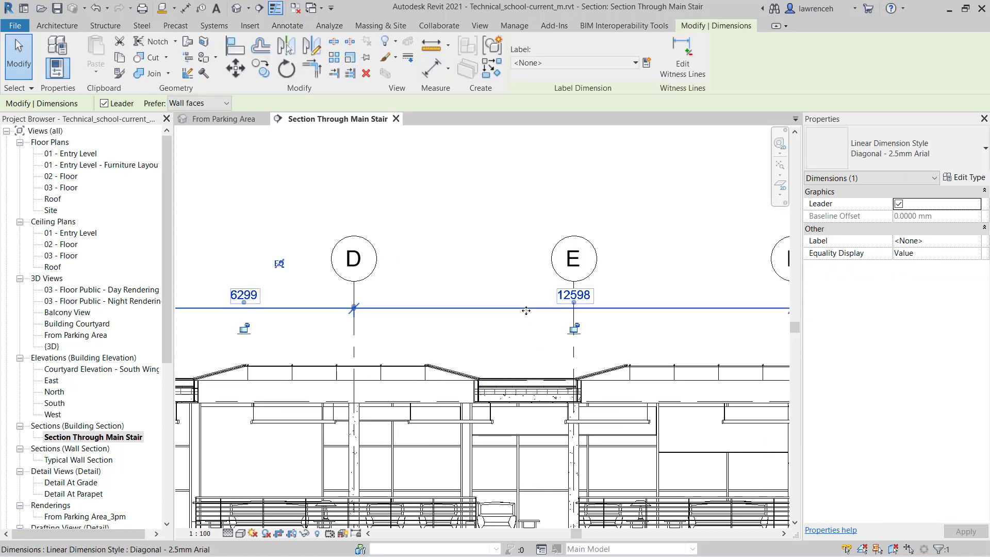
pyautogui.rightClick(528, 311)
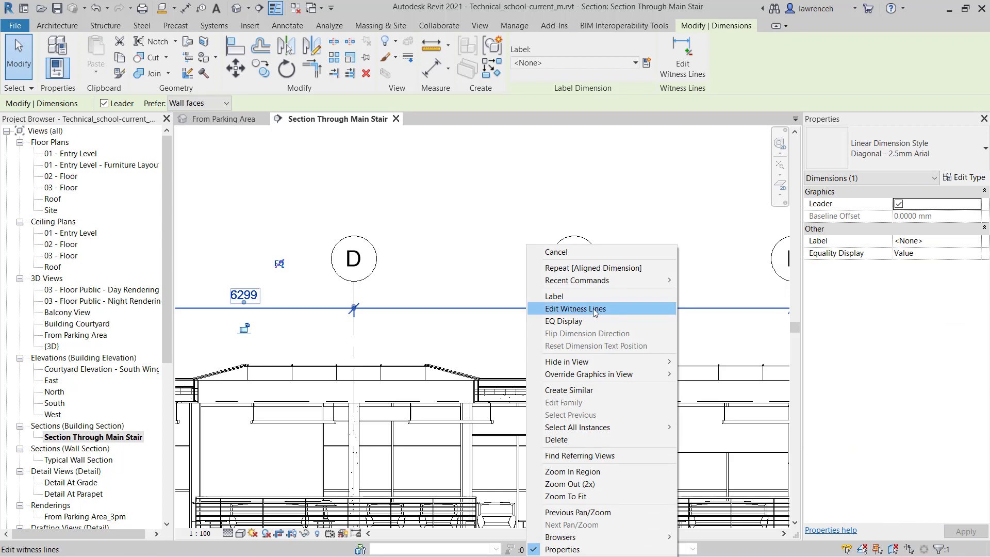
pyautogui.click(576, 309)
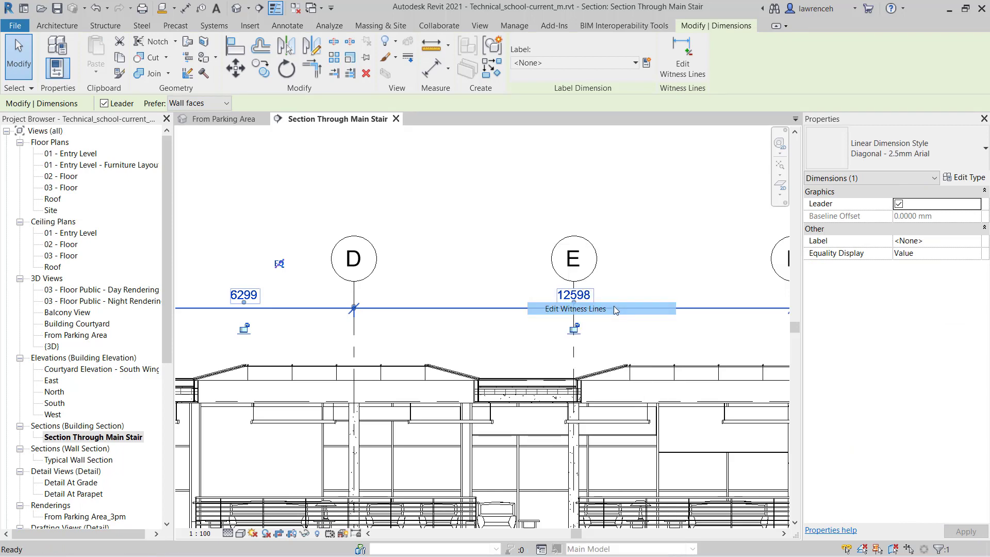
pyautogui.click(576, 347)
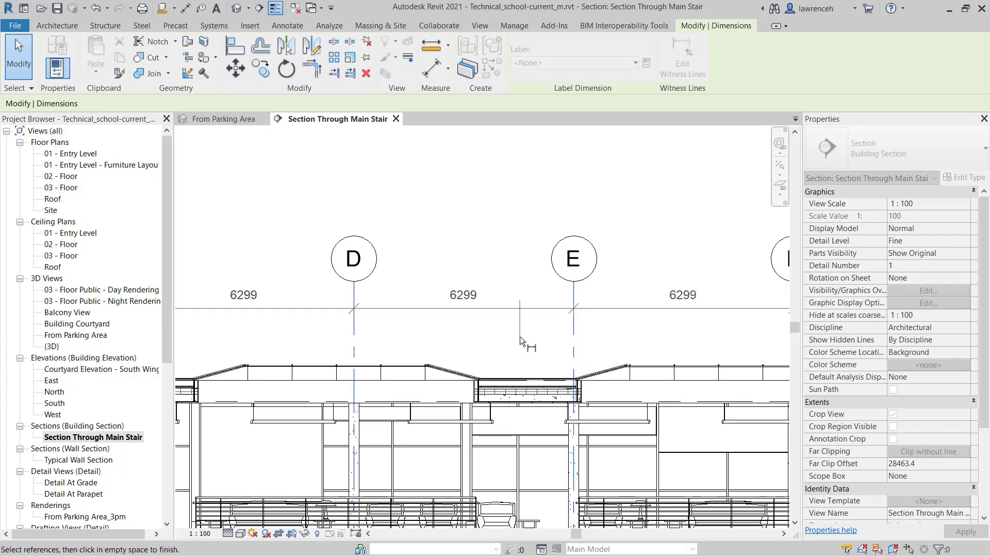
# Add a witness line at the top storey's vertical wall edge between grids A and B, and finish editing the dimension string
pyautogui.scroll(-3, 519, 336)
pyautogui.moveTo(502, 342); pyautogui.dragTo(661, 301, button='middle')
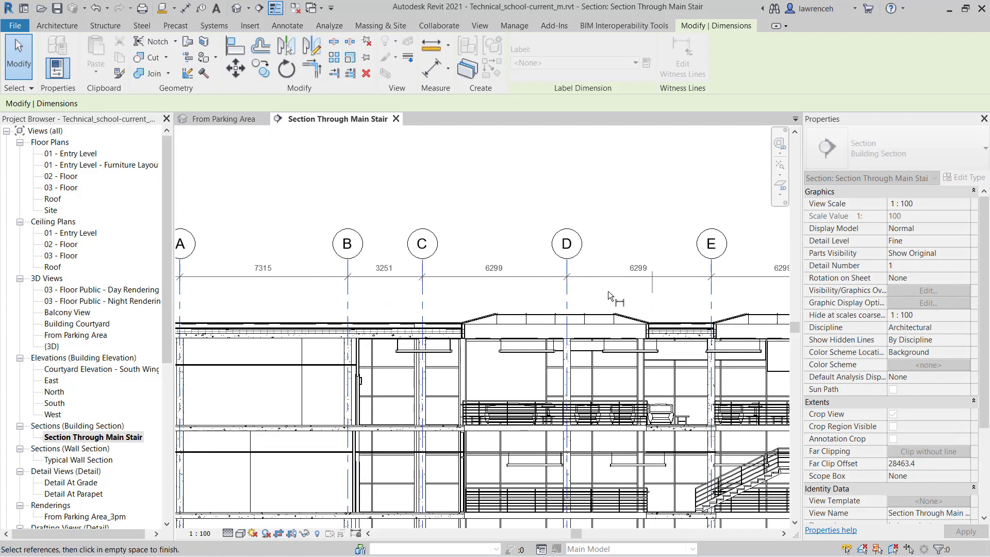
pyautogui.moveTo(566, 285); pyautogui.dragTo(694, 271, button='middle')
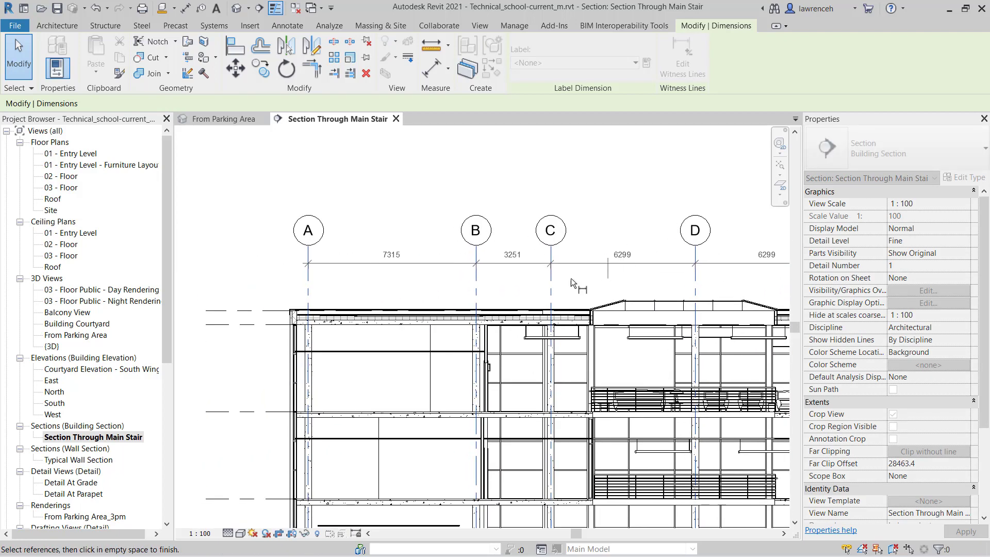
pyautogui.click(431, 343)
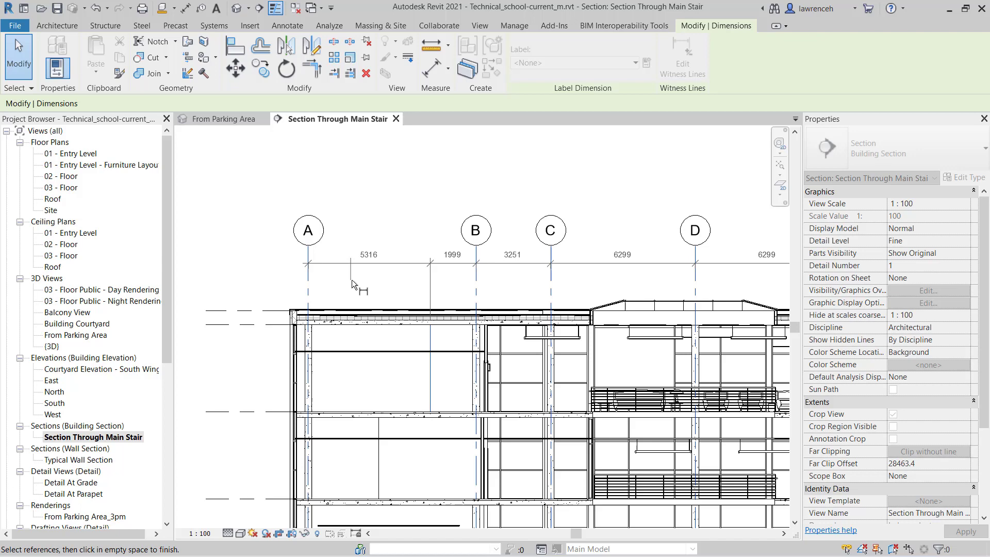
pyautogui.click(385, 285)
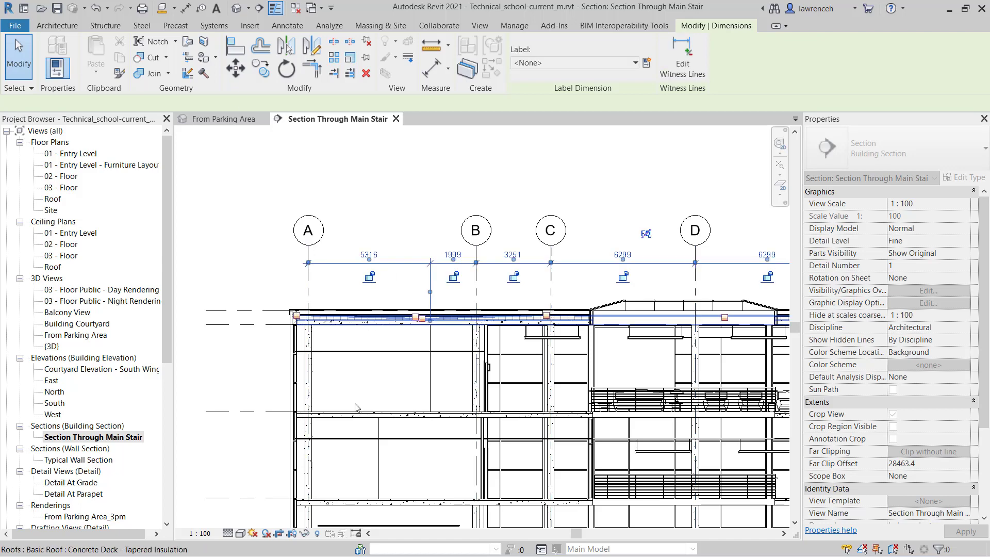
pyautogui.moveTo(596, 198)
pyautogui.mouseDown(button='middle')
pyautogui.moveTo(414, 209)
pyautogui.moveTo(582, 195)
pyautogui.mouseUp(button='middle')
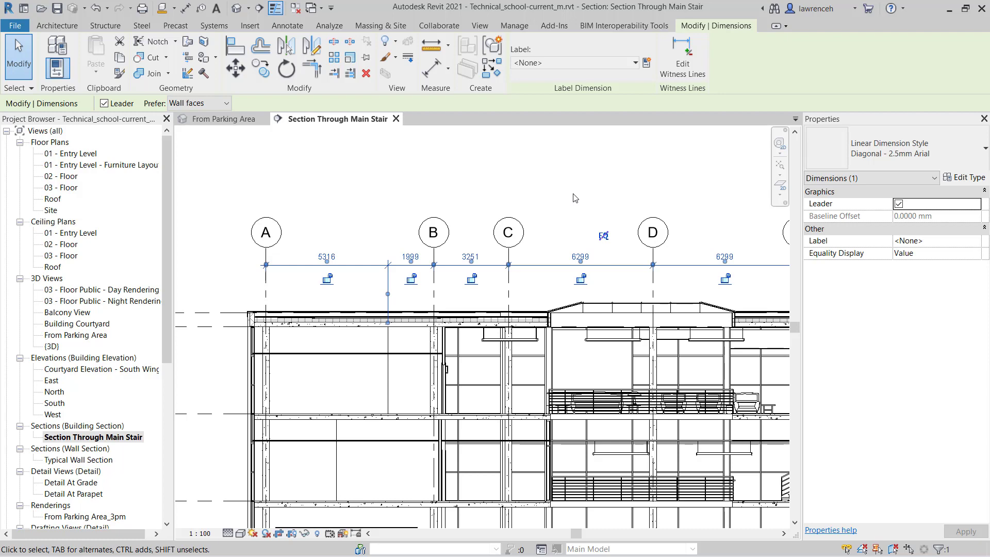
pyautogui.click(30, 75)
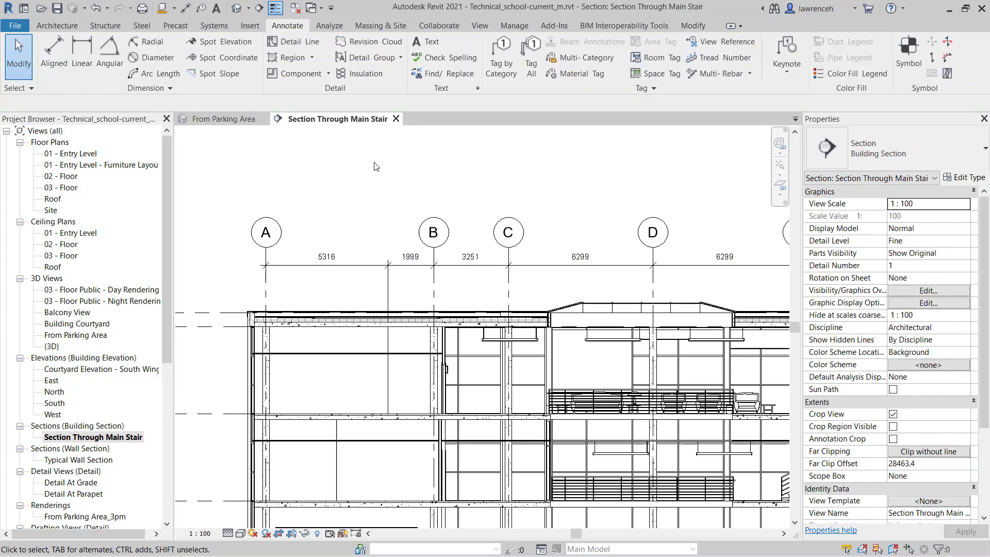
pyautogui.scroll(4, 326, 289)
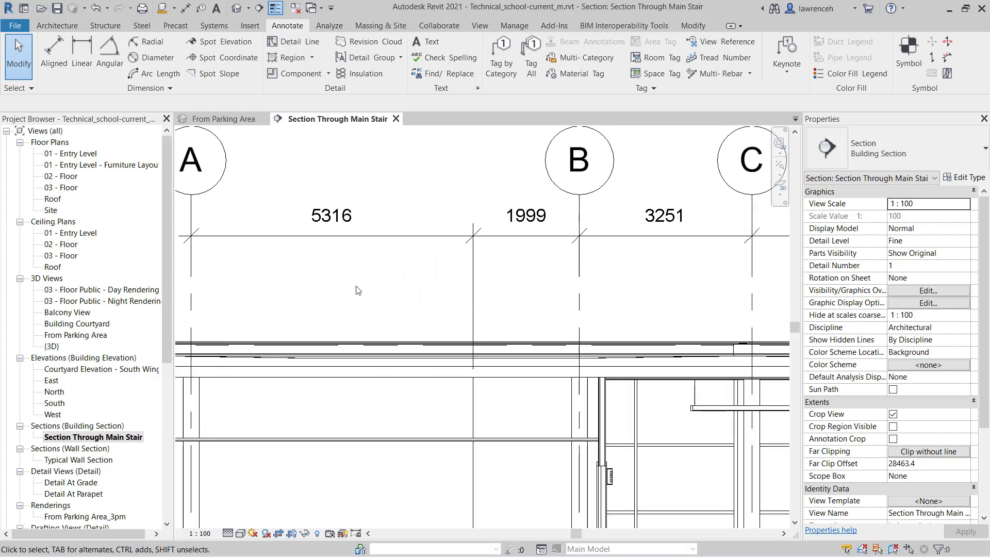
pyautogui.moveTo(686, 293); pyautogui.dragTo(685, 349, button='middle')
pyautogui.scroll(-4, 684, 349)
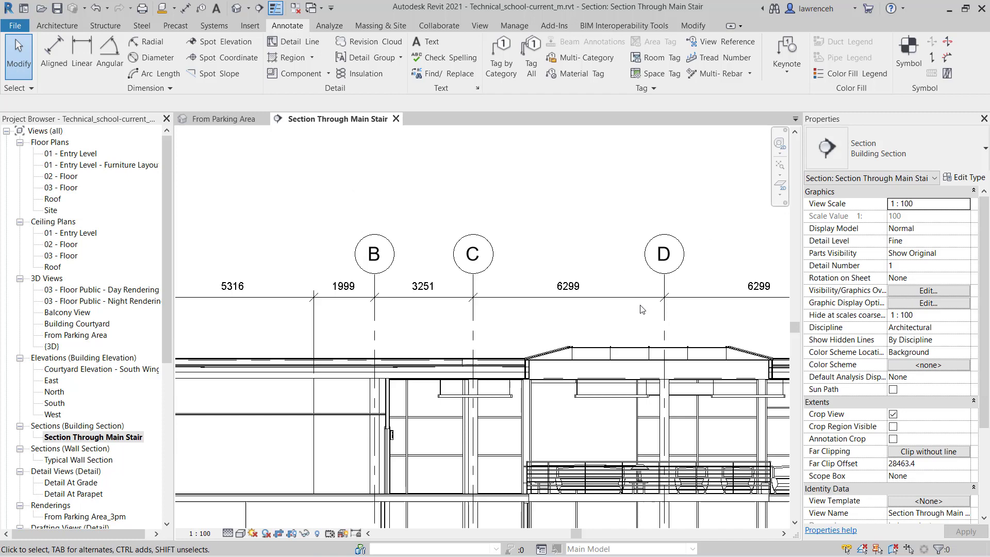
pyautogui.moveTo(497, 320); pyautogui.dragTo(623, 274, button='middle')
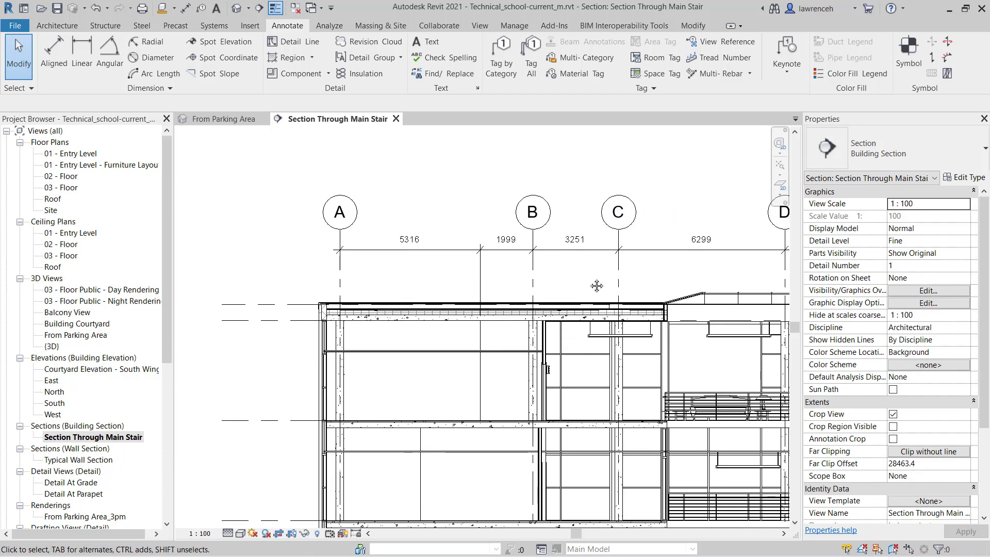
# Place an angular dimension between the sloping rooflight mullion near grid C and the horizontal line at the rooflight's base
pyautogui.scroll(5, 716, 278)
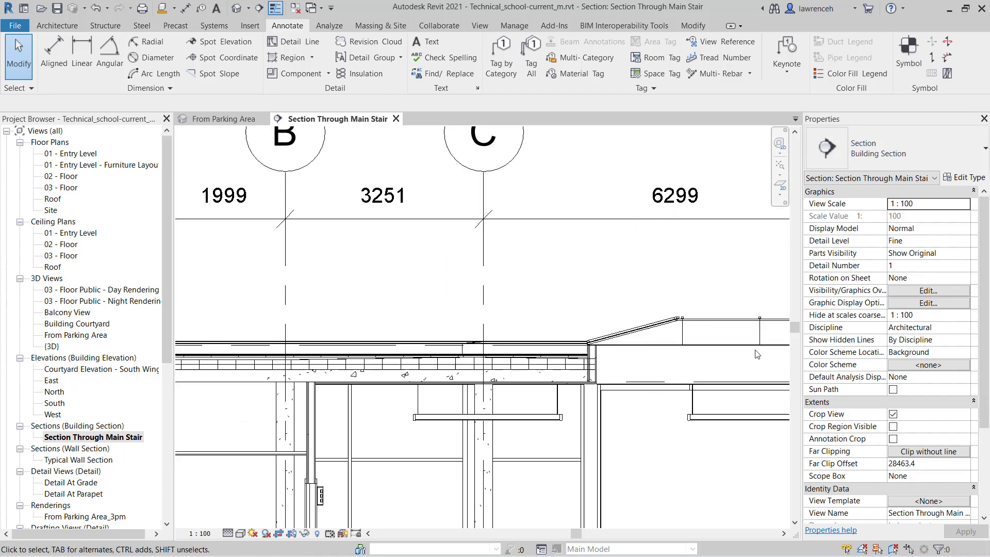
pyautogui.moveTo(757, 354)
pyautogui.mouseDown(button='middle')
pyautogui.moveTo(598, 276)
pyautogui.moveTo(370, 214)
pyautogui.mouseUp(button='middle')
pyautogui.scroll(1, 369, 214)
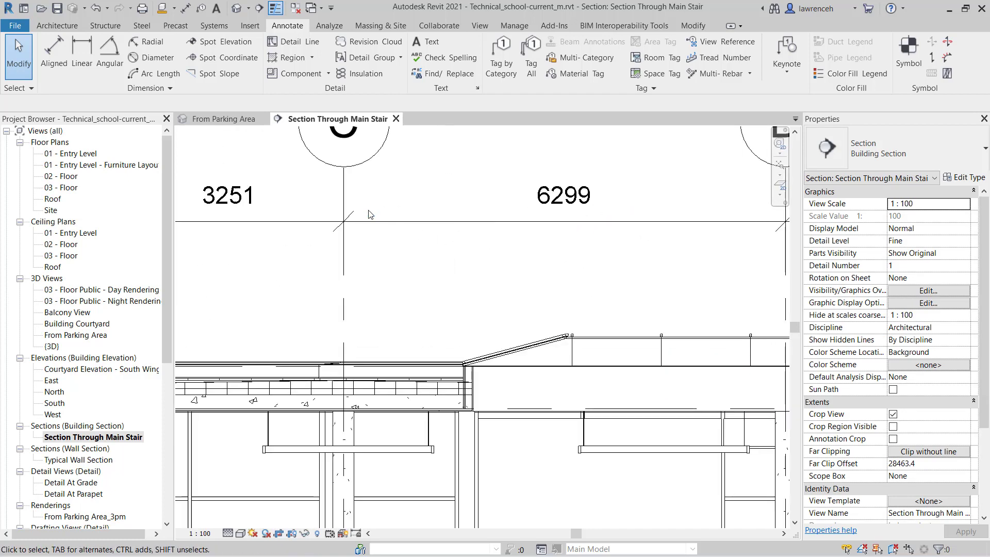
pyautogui.click(109, 63)
pyautogui.scroll(5, 523, 356)
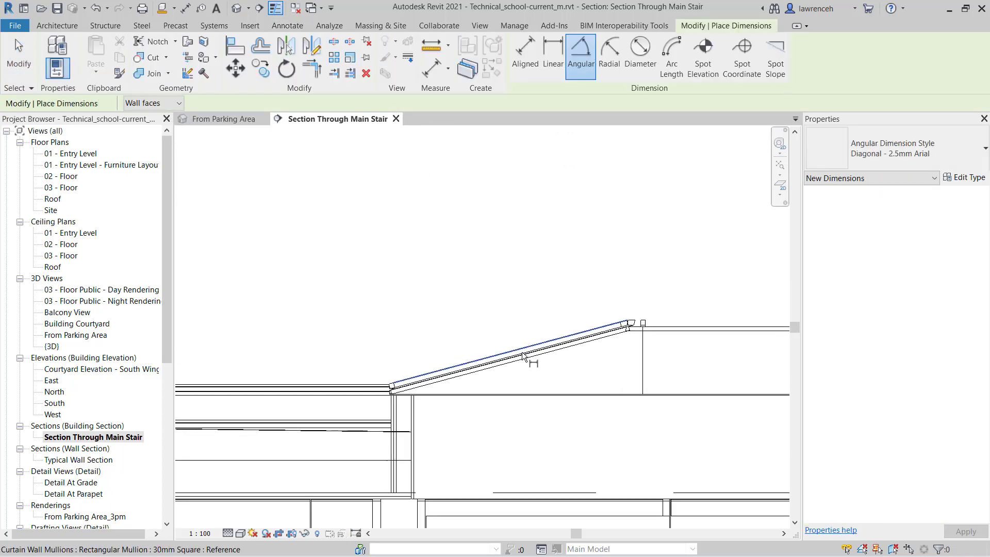
pyautogui.scroll(3, 523, 355)
pyautogui.click(521, 348)
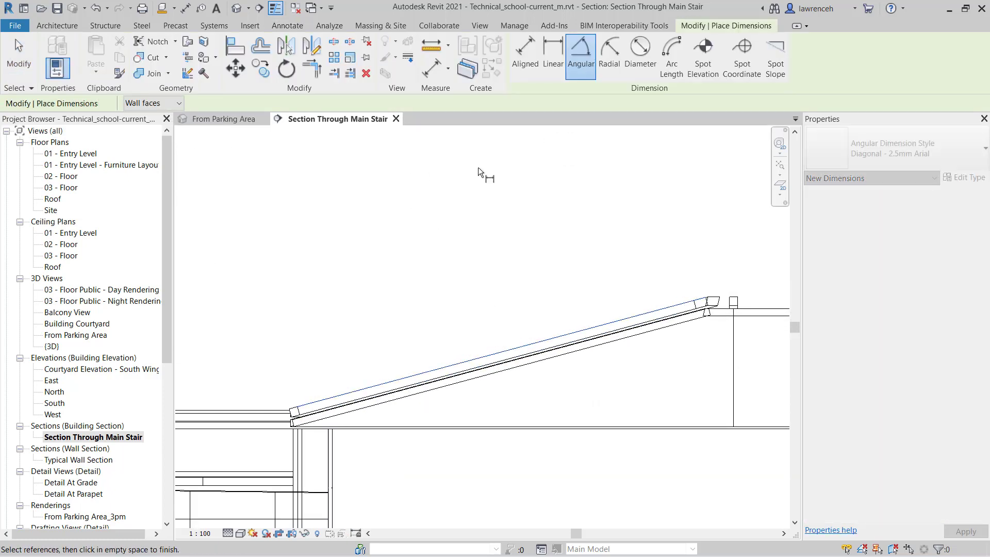
pyautogui.click(632, 430)
pyautogui.scroll(-2, 644, 407)
pyautogui.moveTo(631, 378); pyautogui.dragTo(498, 368, button='middle')
pyautogui.scroll(-3, 638, 344)
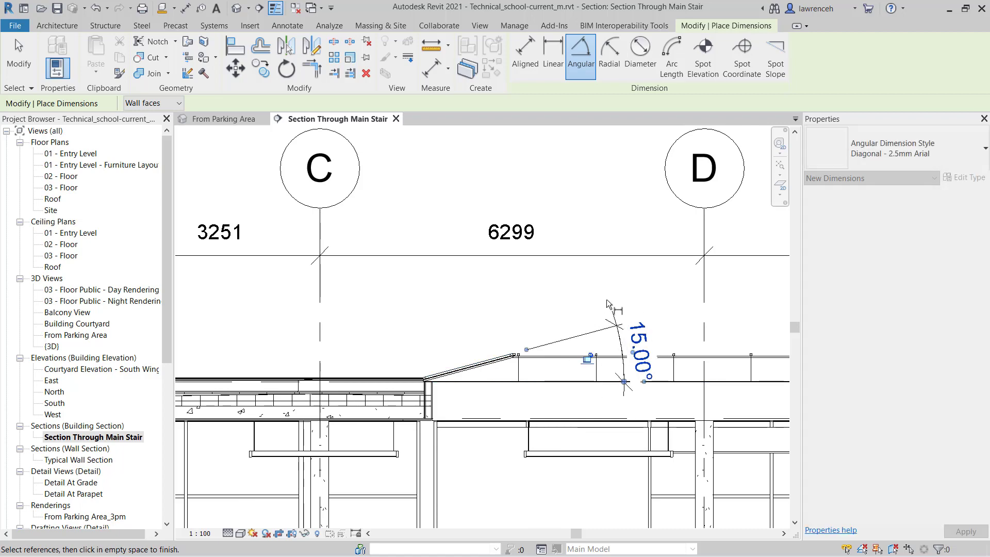
pyautogui.rightClick(524, 282)
pyautogui.click(527, 284)
pyautogui.scroll(-5, 528, 309)
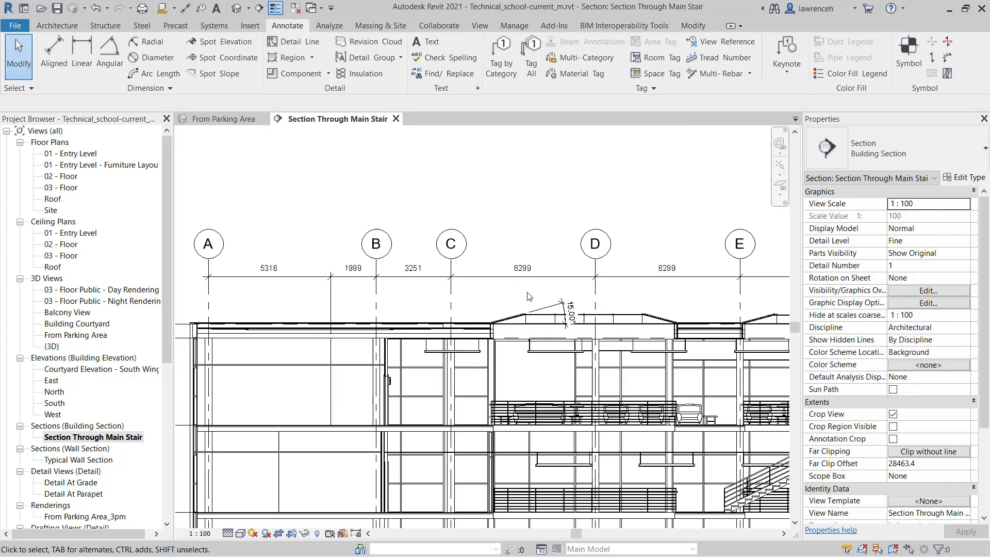
pyautogui.moveTo(527, 375); pyautogui.dragTo(534, 303, button='middle')
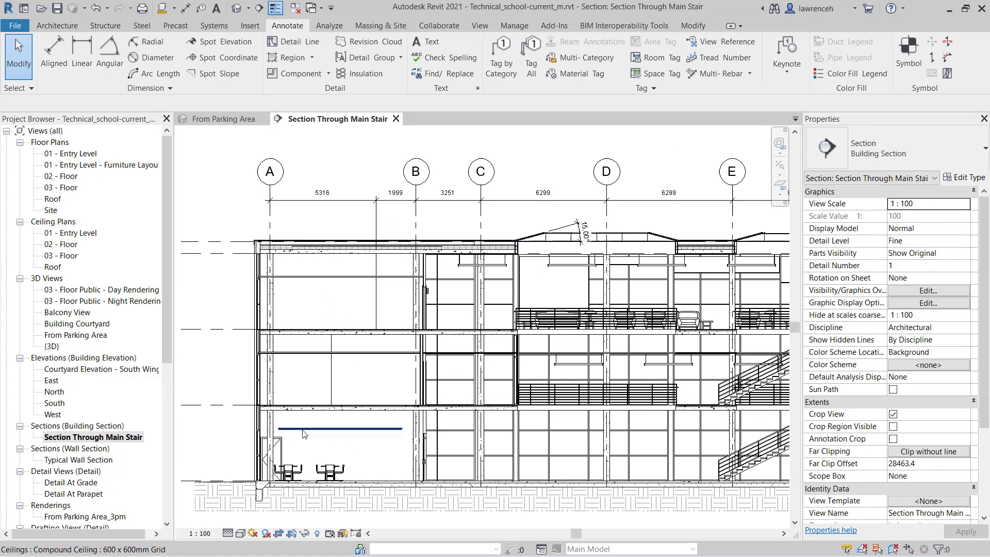
# Try a view scale of 1:50 on the section to compare the annotation size, and restore the scale to 1:100
pyautogui.click(201, 534)
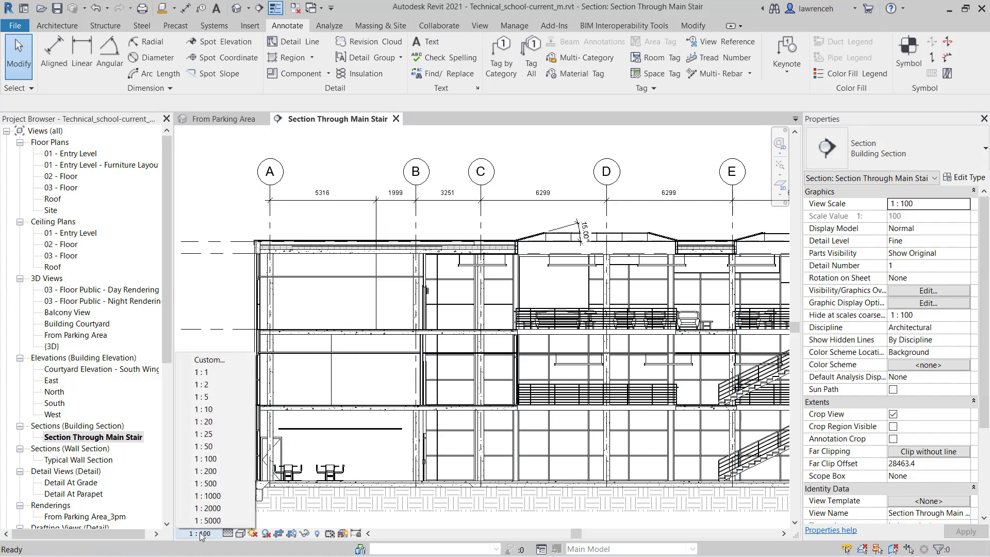
pyautogui.click(224, 447)
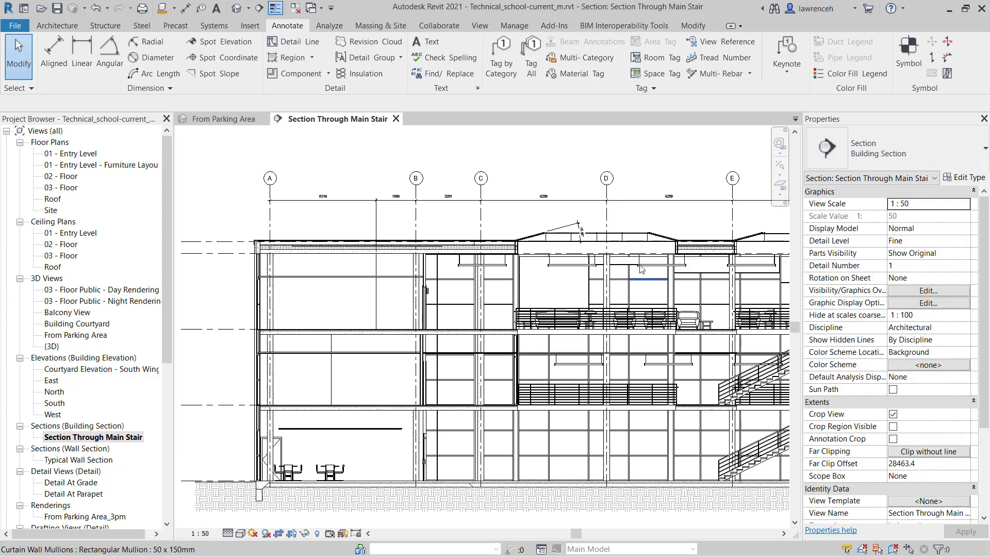
pyautogui.scroll(4, 447, 230)
pyautogui.moveTo(447, 230); pyautogui.dragTo(369, 233, button='middle')
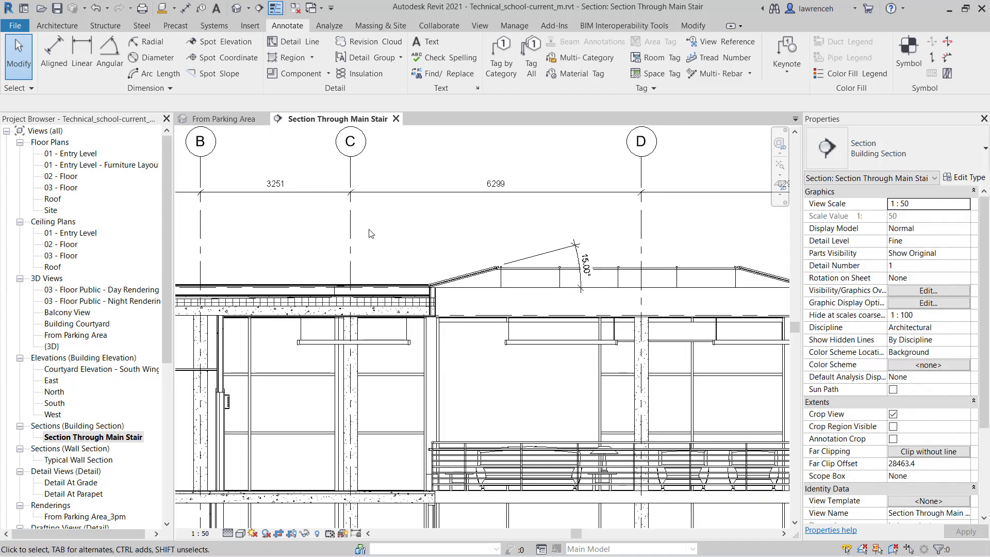
pyautogui.scroll(-5, 374, 234)
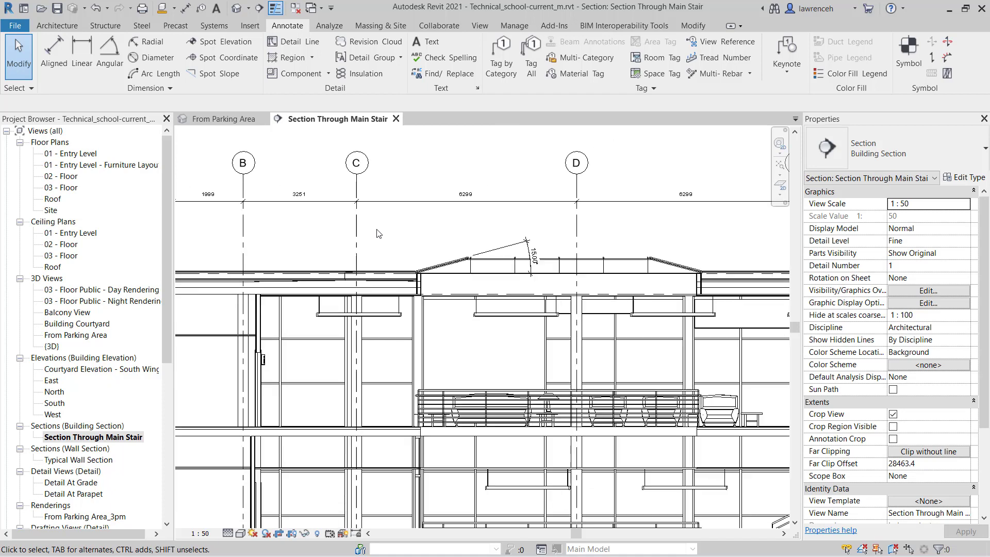
pyautogui.moveTo(472, 225); pyautogui.dragTo(524, 219, button='middle')
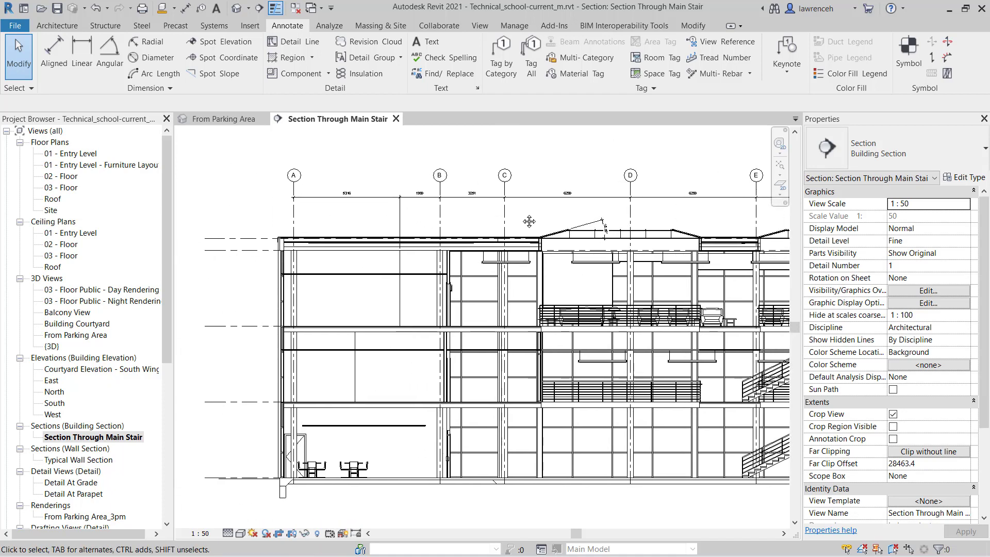
pyautogui.click(207, 535)
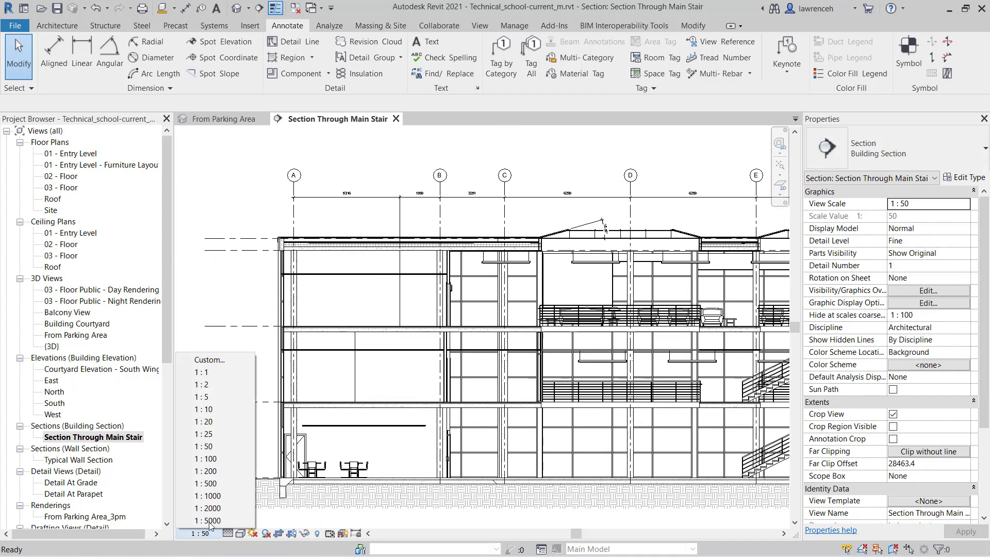
pyautogui.click(224, 453)
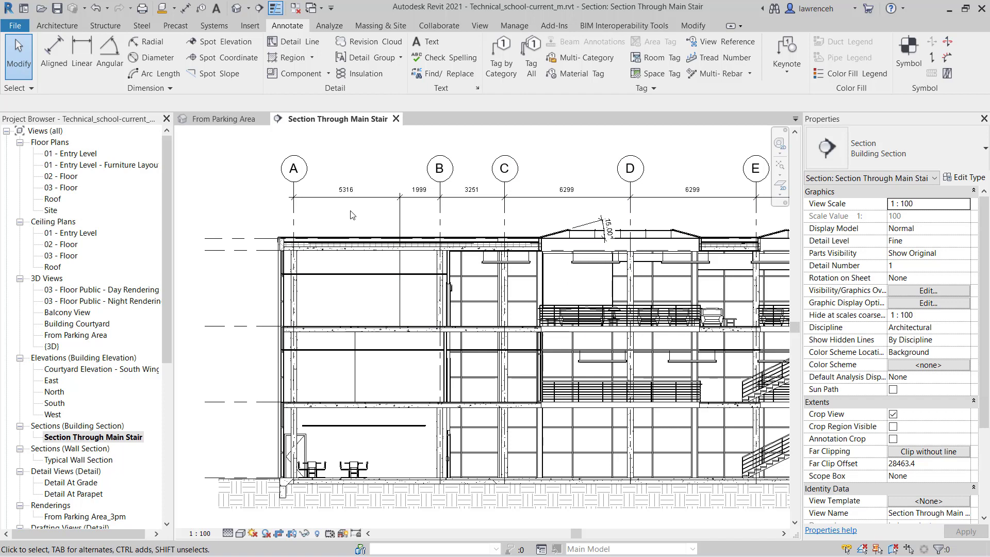
# Frame the dimensions between grids A and D, preview the visible portion's printout using PDF Report Writer, and close the preview
pyautogui.scroll(2, 351, 214)
pyautogui.moveTo(351, 214); pyautogui.dragTo(321, 285, button='middle')
pyautogui.scroll(1, 348, 254)
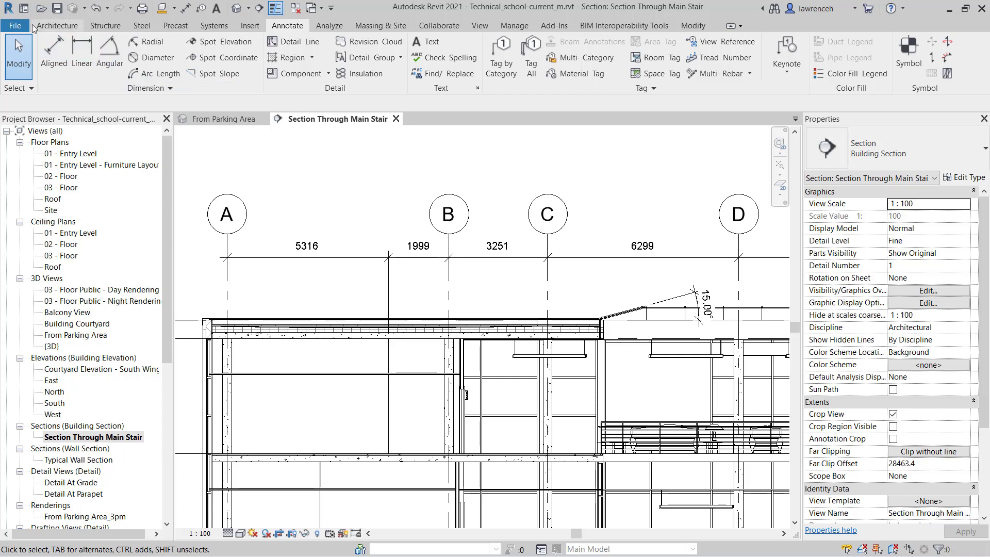
pyautogui.click(145, 11)
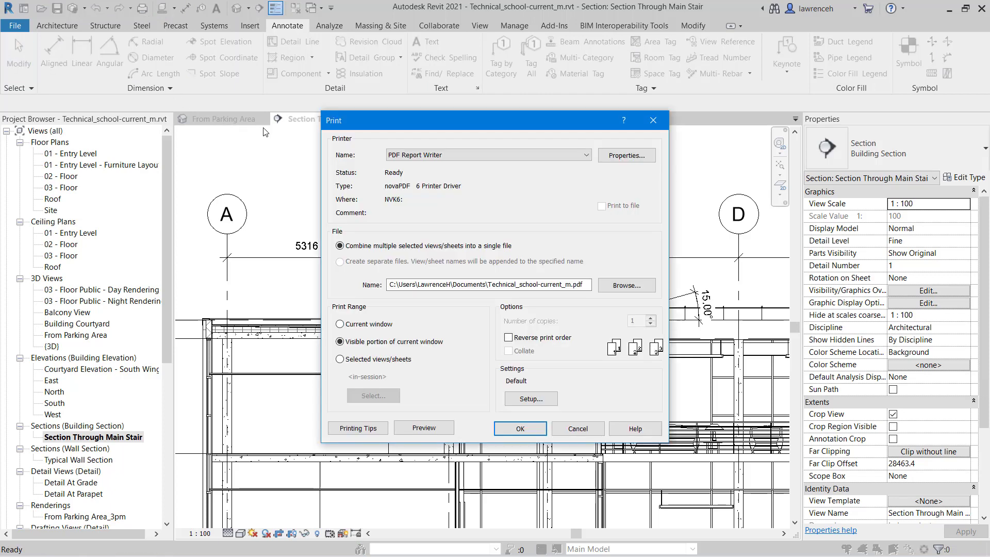
pyautogui.click(586, 160)
pyautogui.click(423, 249)
pyautogui.click(431, 431)
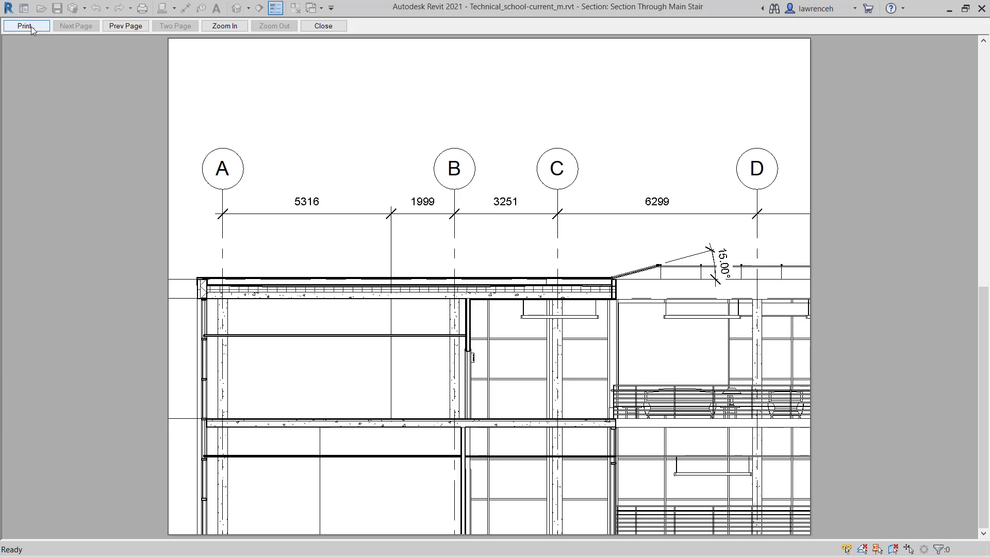
pyautogui.click(342, 26)
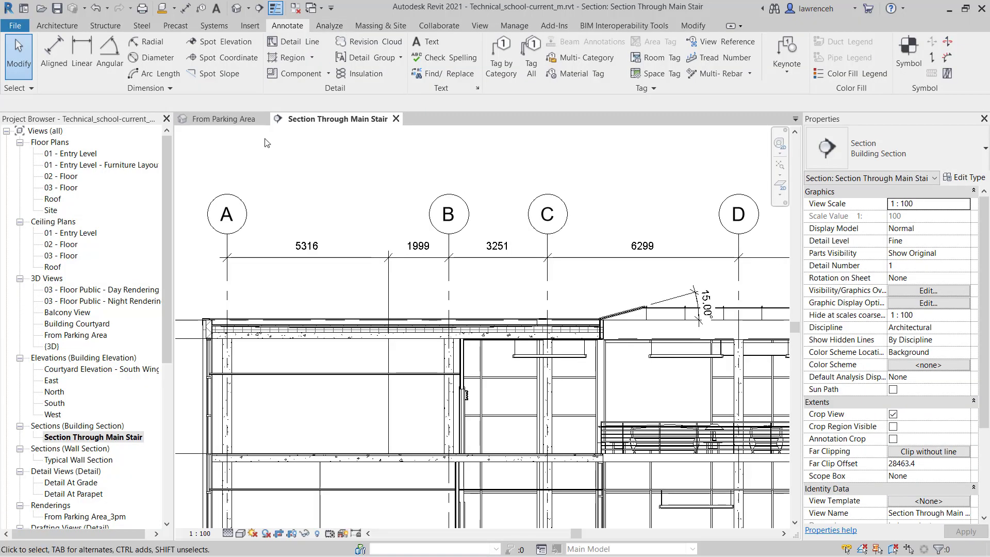
# Set the paper size to A3 in the print setup
pyautogui.click(143, 9)
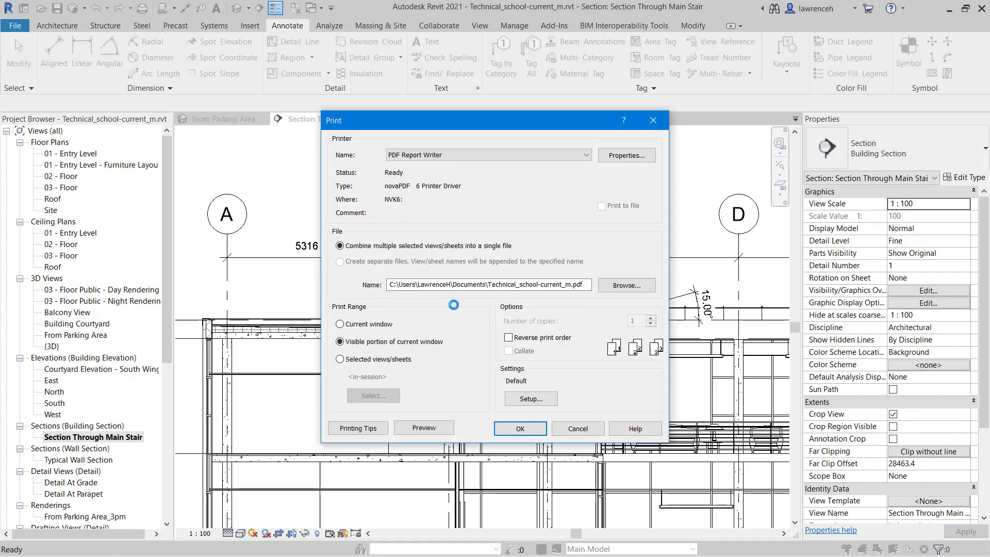
pyautogui.click(538, 401)
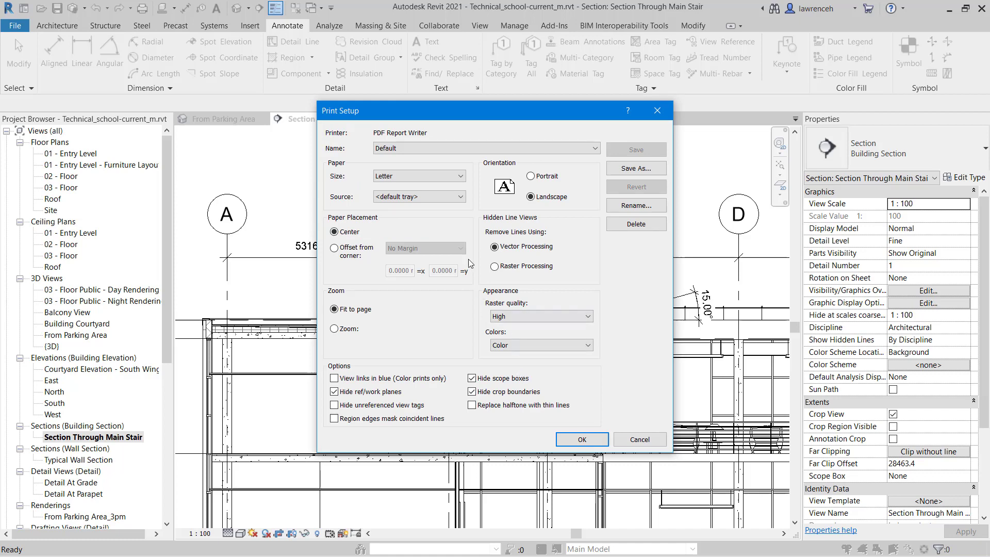
pyautogui.click(400, 176)
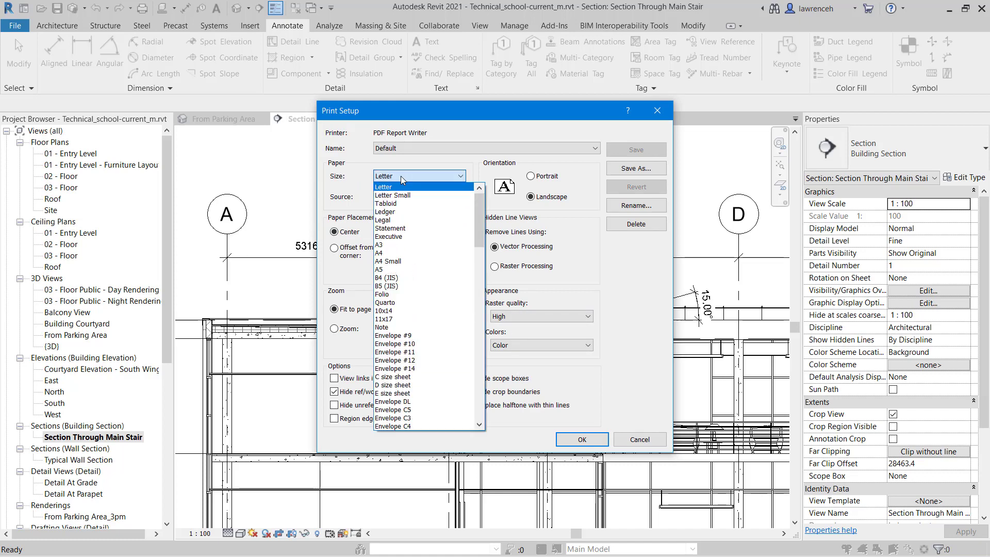
pyautogui.click(410, 253)
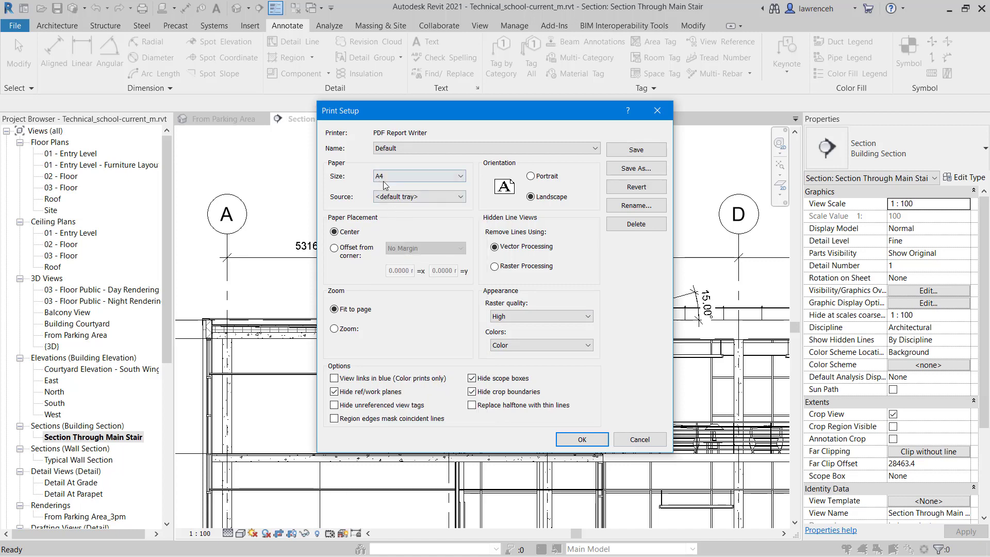
pyautogui.click(438, 178)
pyautogui.scroll(1, 411, 220)
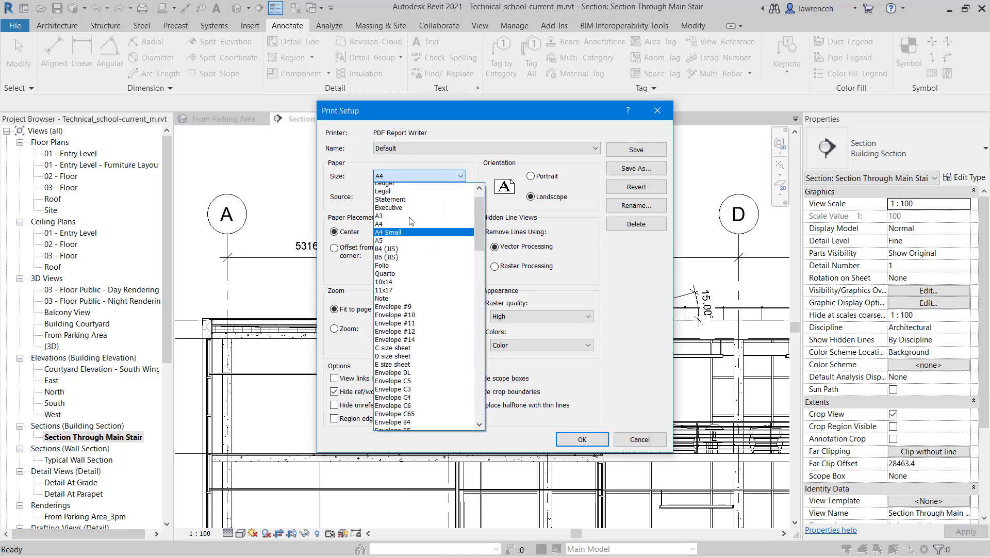
pyautogui.click(411, 216)
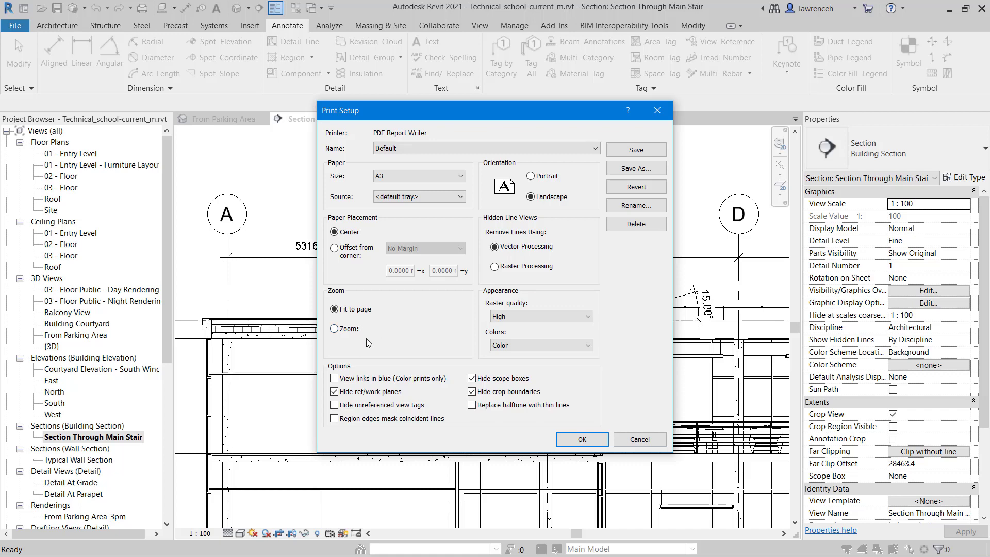
# Set the print zoom to Fit to page, apply the print setup, and preview the section's printout
pyautogui.click(329, 329)
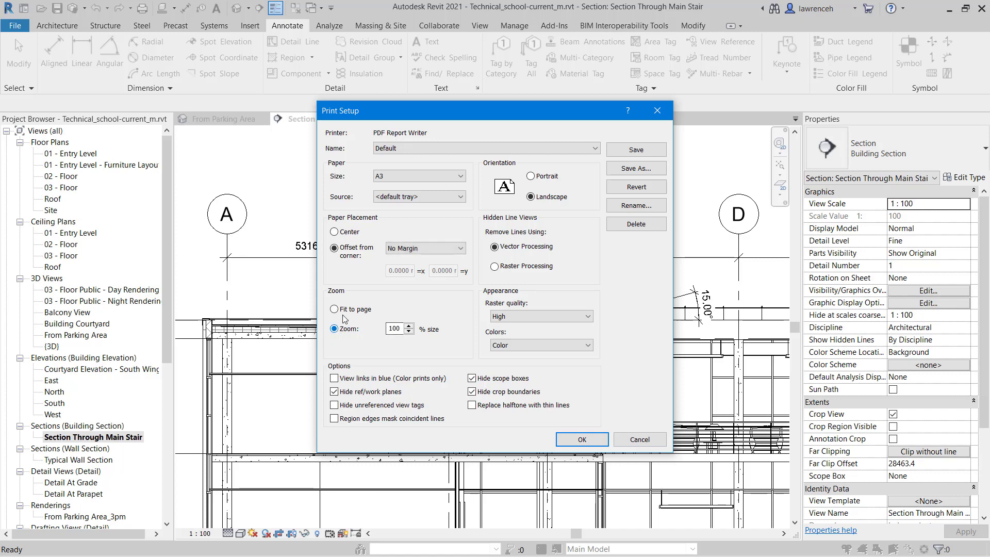
pyautogui.click(335, 310)
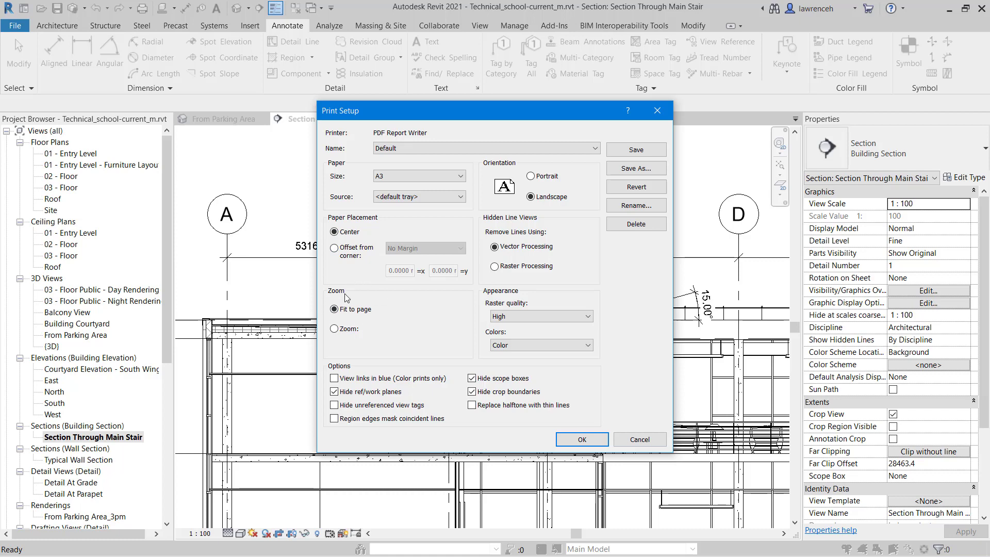
pyautogui.click(578, 439)
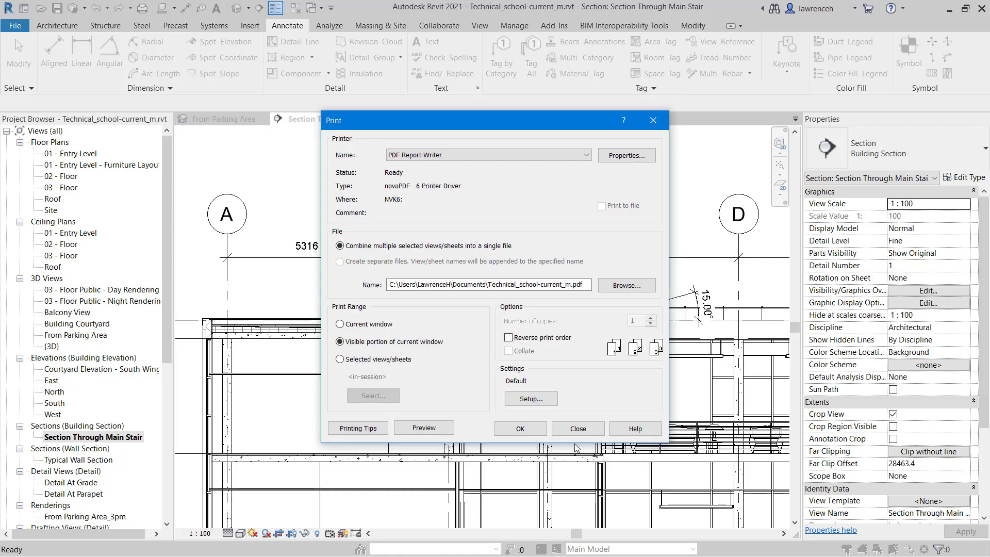
pyautogui.click(435, 428)
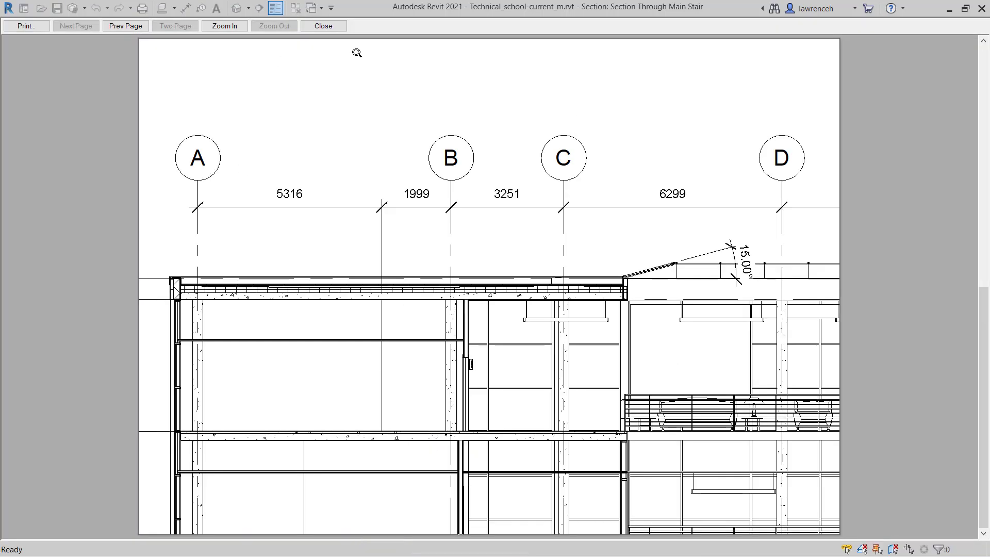
pyautogui.click(323, 25)
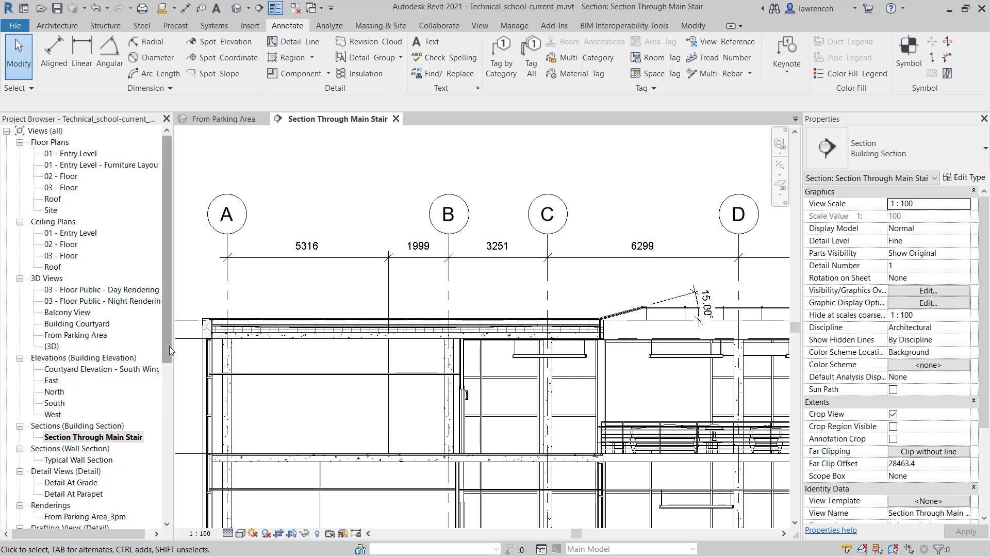
# Open sheet A1 - Floor Plan and examine its title block and overall layout
pyautogui.moveTo(169, 346); pyautogui.dragTo(186, 471)
pyautogui.scroll(-2, 43, 471)
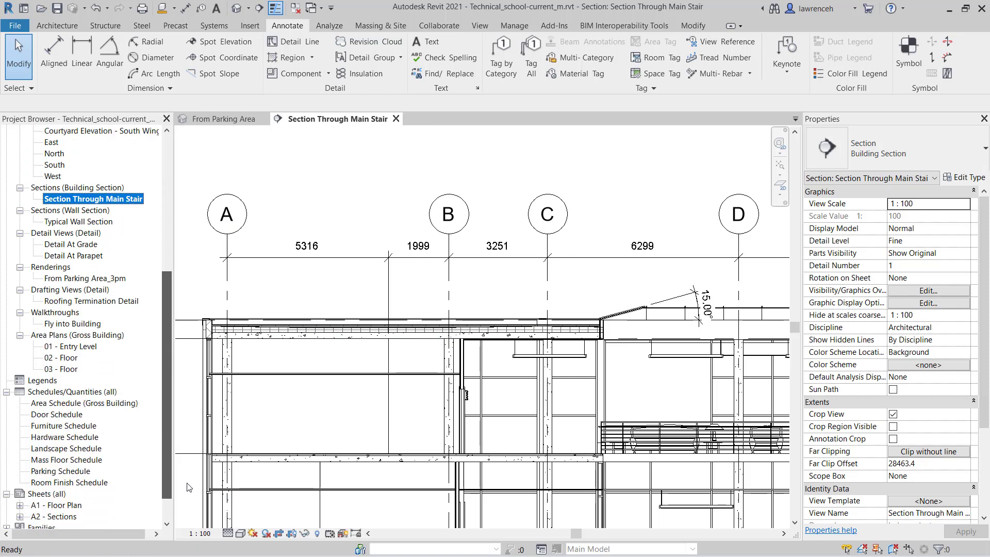
pyautogui.click(45, 460)
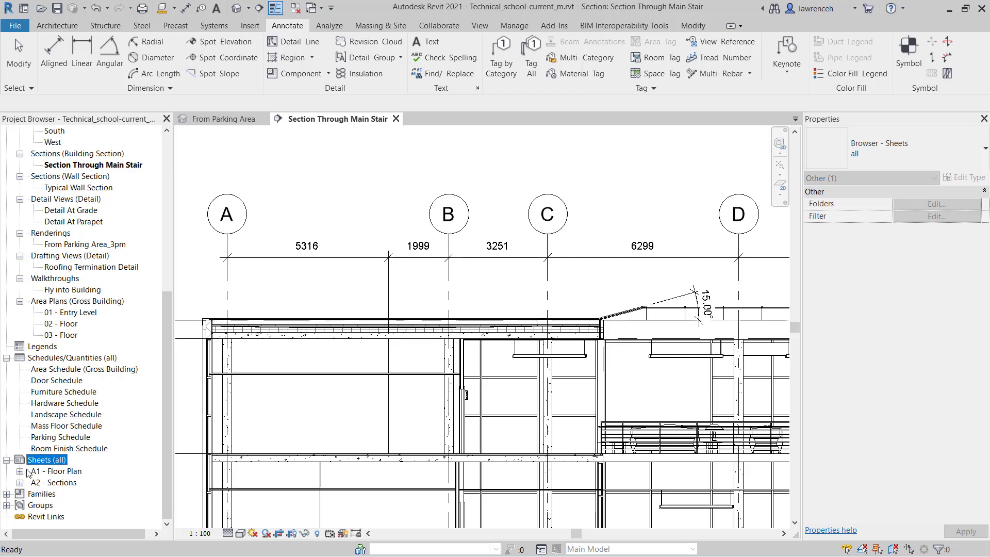
pyautogui.click(57, 472)
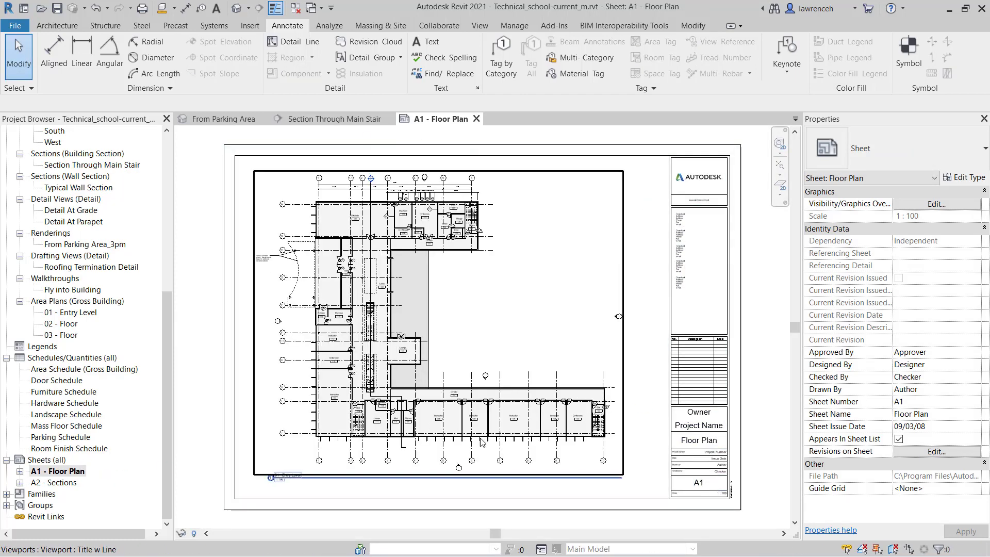
pyautogui.scroll(5, 697, 480)
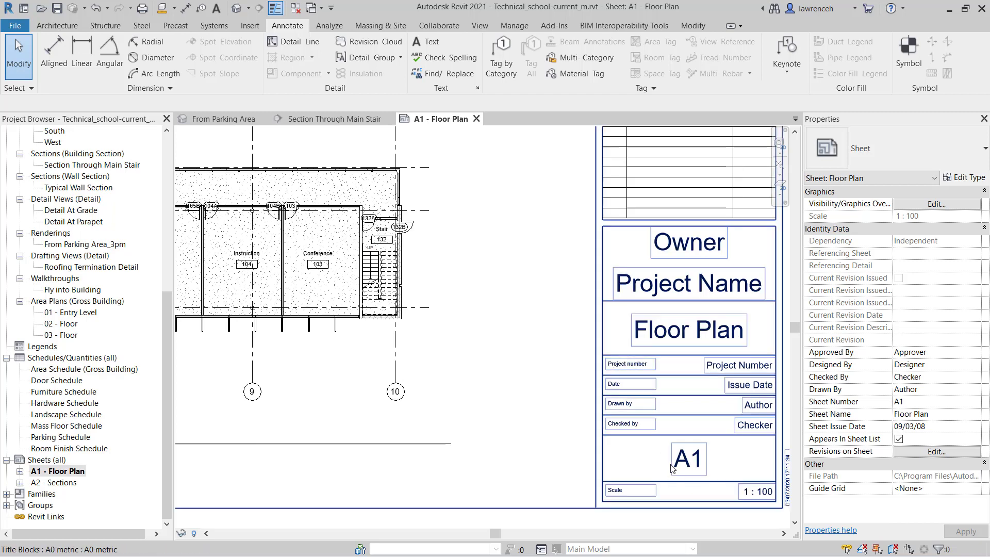
pyautogui.scroll(-5, 697, 477)
pyautogui.moveTo(528, 296); pyautogui.dragTo(565, 321, button='middle')
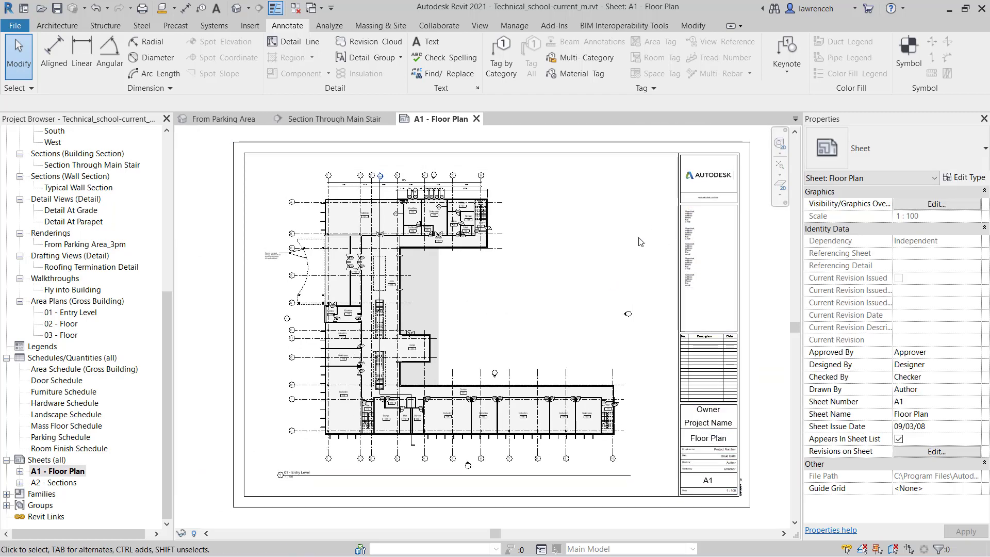
# Review the print setup for the A1 - Floor Plan sheet
pyautogui.click(142, 9)
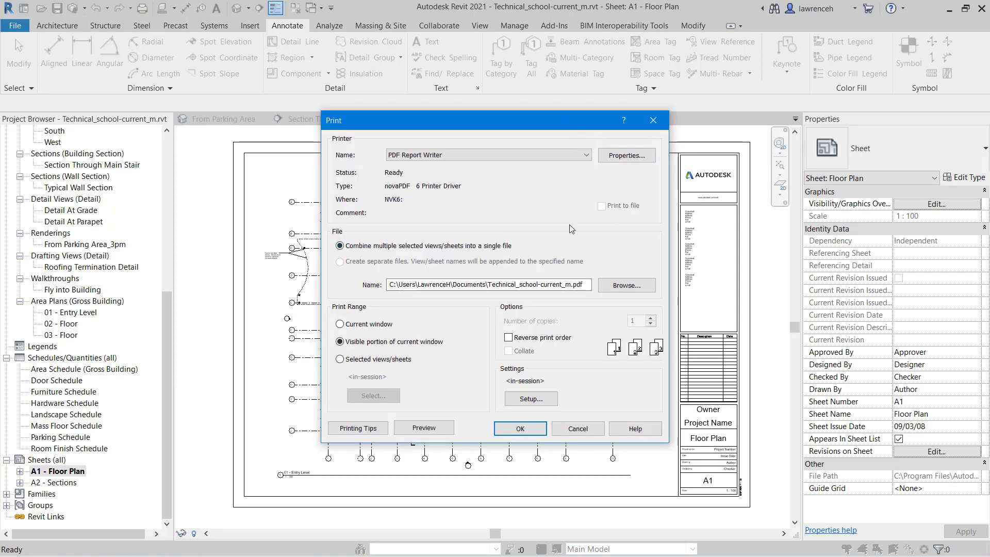
pyautogui.click(534, 401)
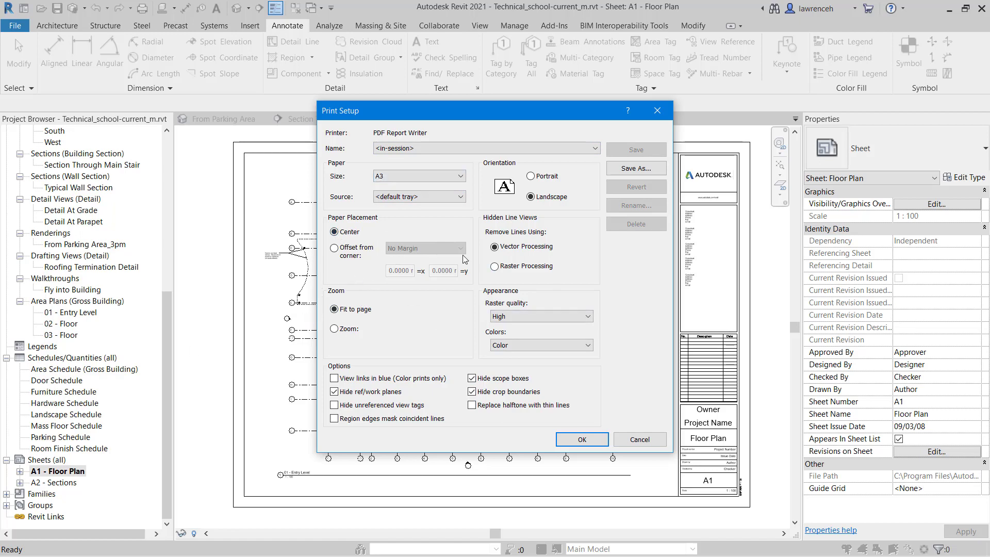
pyautogui.click(583, 439)
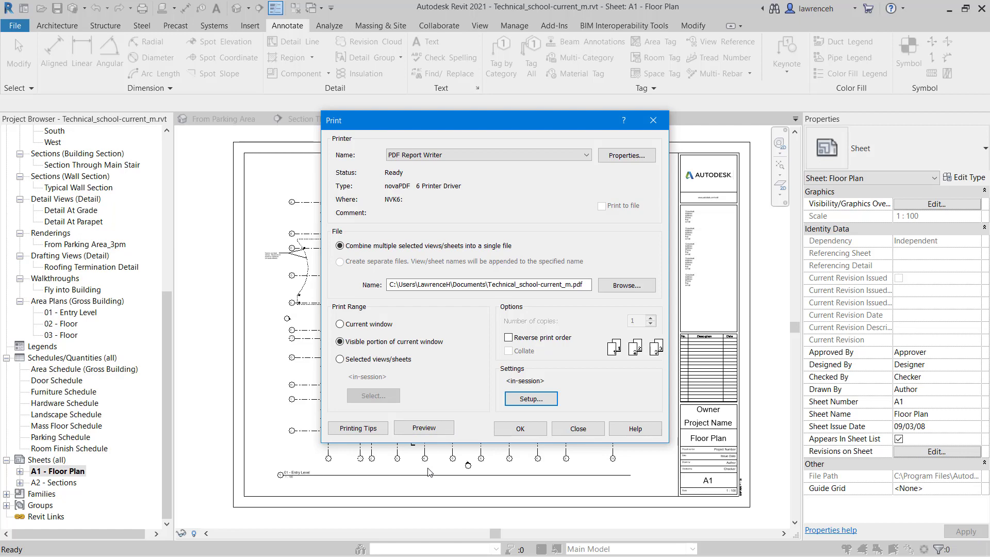
# Set the print range to selected views/sheets and limit the view/sheet set list to sheets only
pyautogui.click(340, 359)
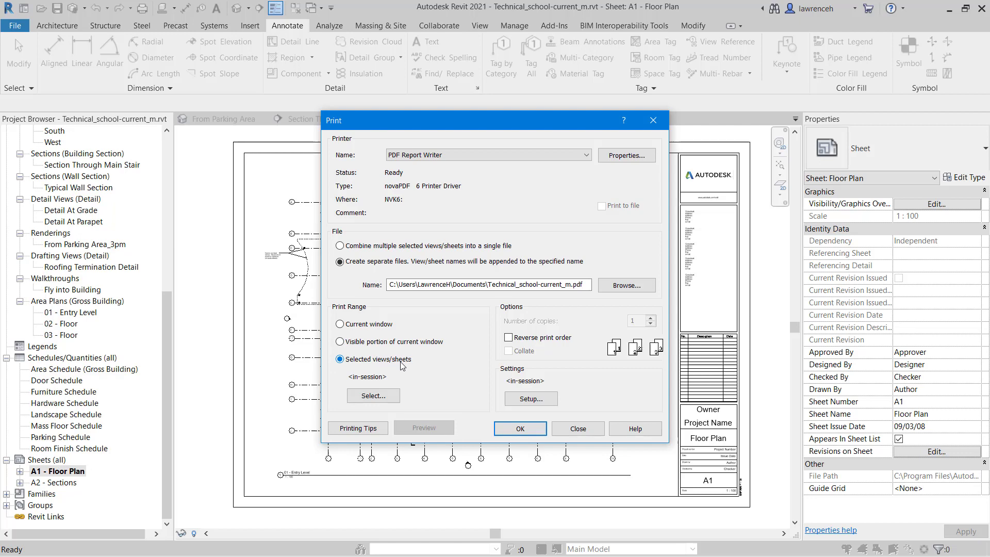
pyautogui.click(382, 398)
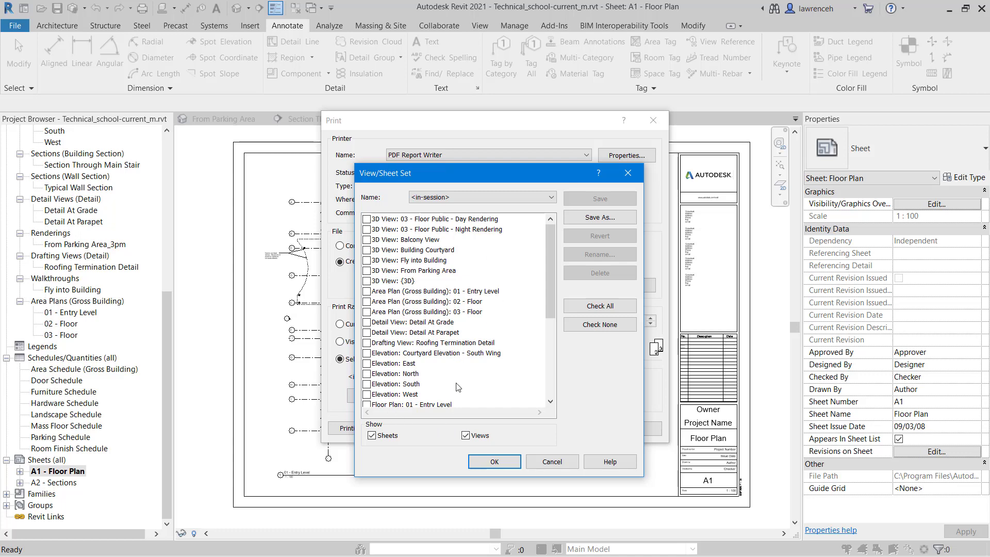
pyautogui.scroll(-5, 432, 280)
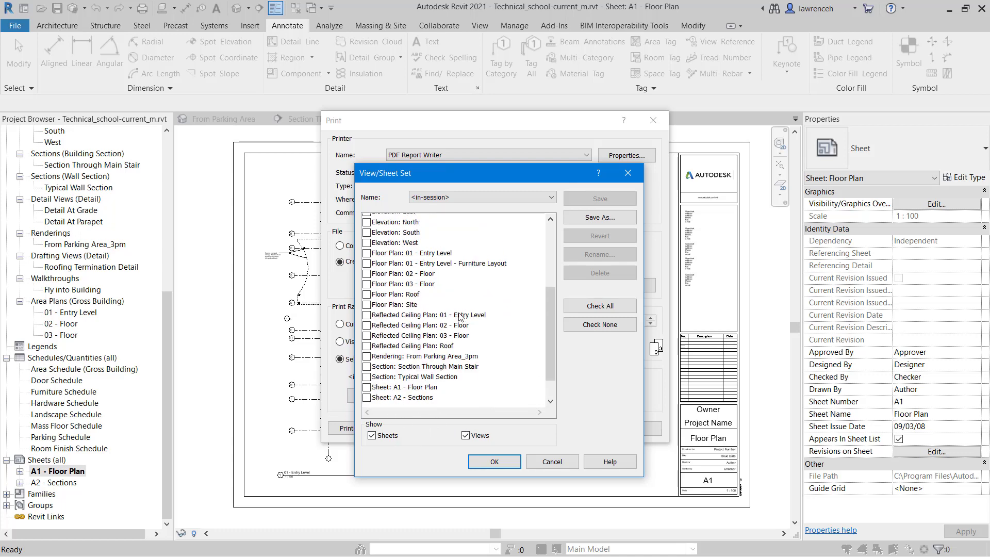
pyautogui.scroll(5, 432, 280)
pyautogui.click(465, 436)
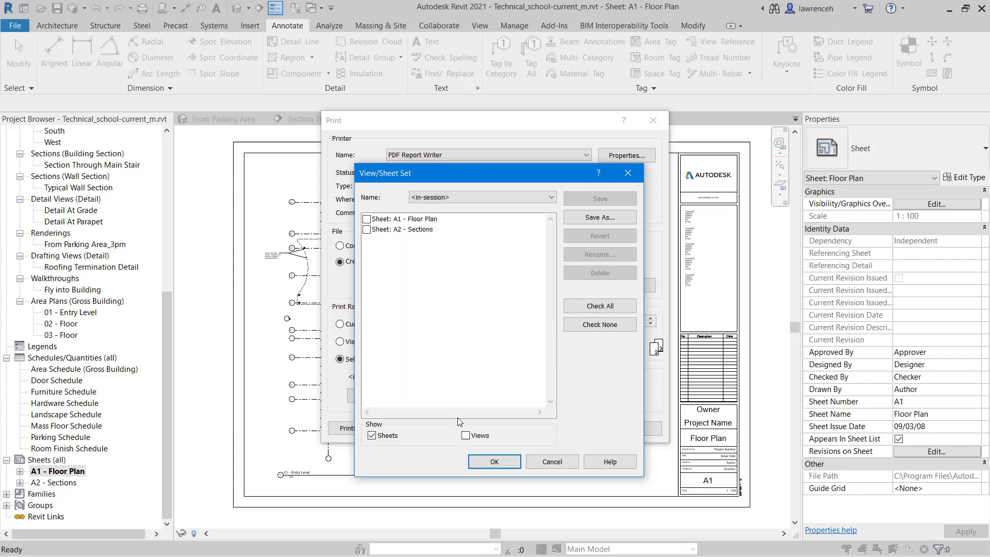
# Include sheets A1 - Floor Plan and A2 - Sections without saving the set, and print them as separate PDF files
pyautogui.click(367, 230)
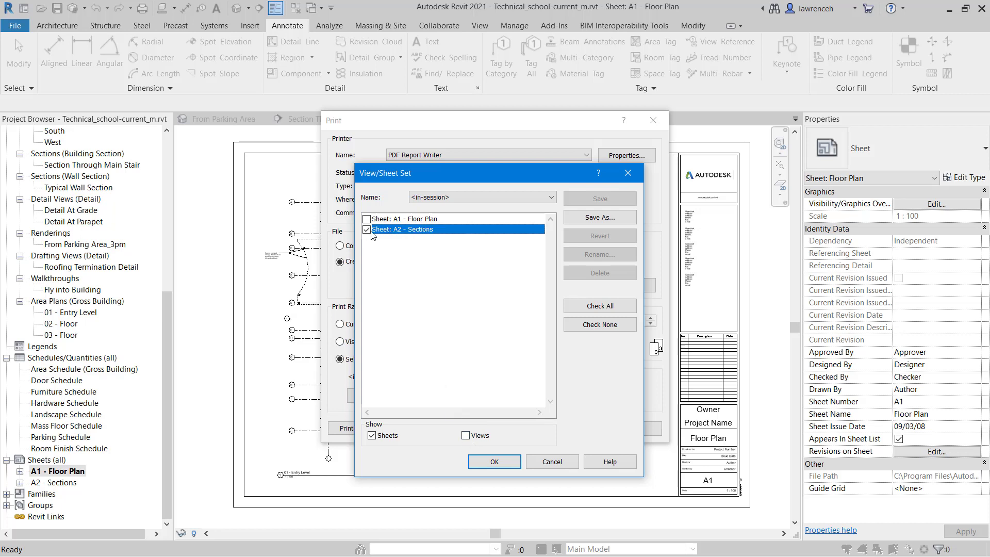
pyautogui.click(366, 219)
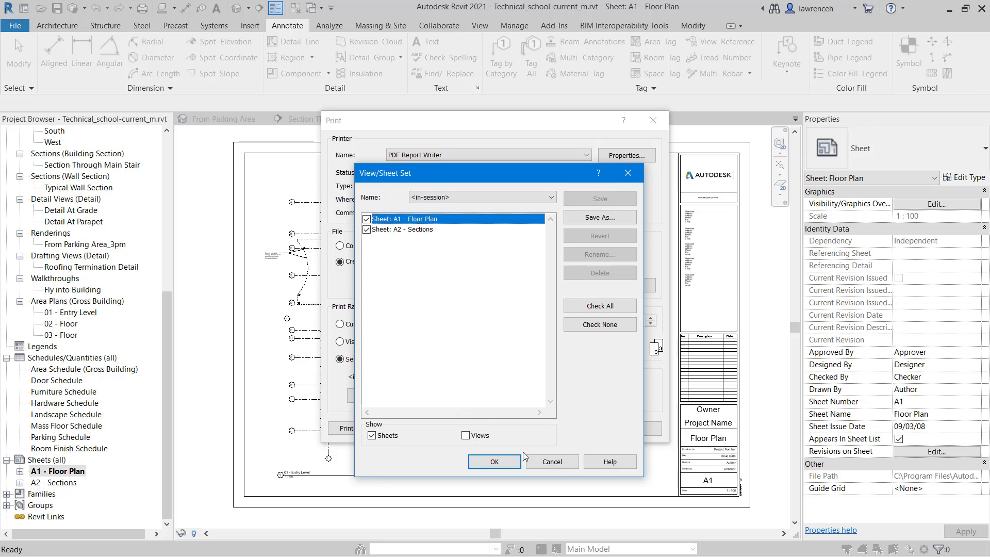
pyautogui.click(508, 461)
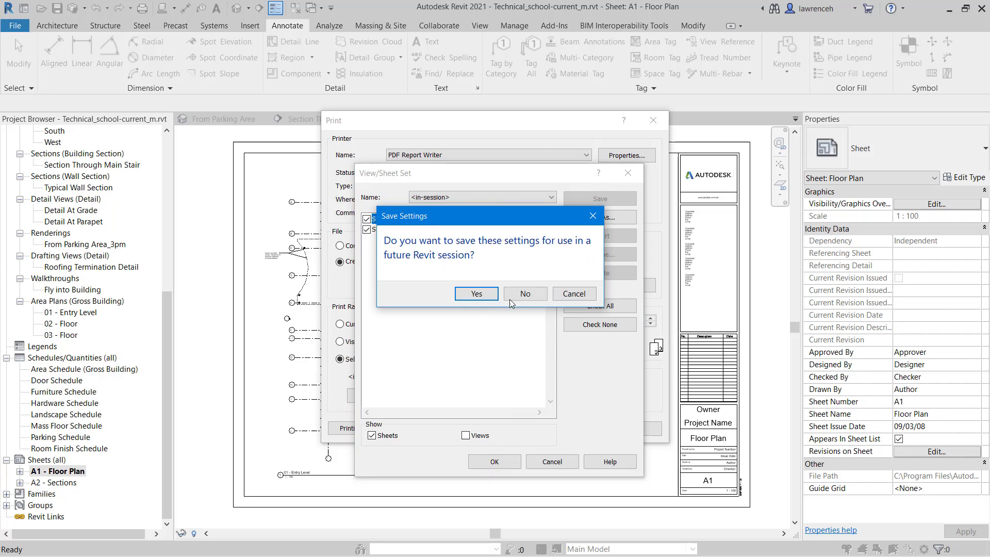
pyautogui.click(525, 294)
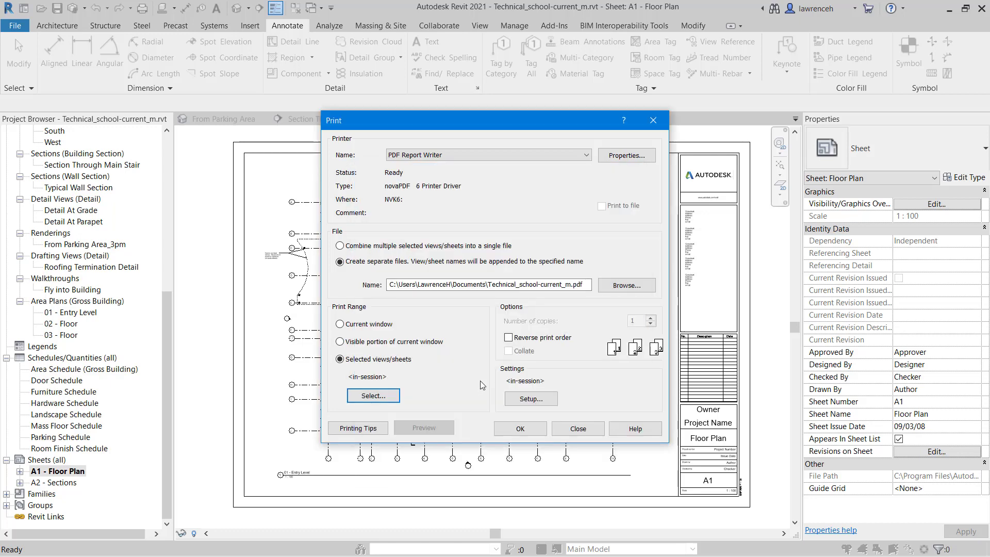
pyautogui.click(532, 432)
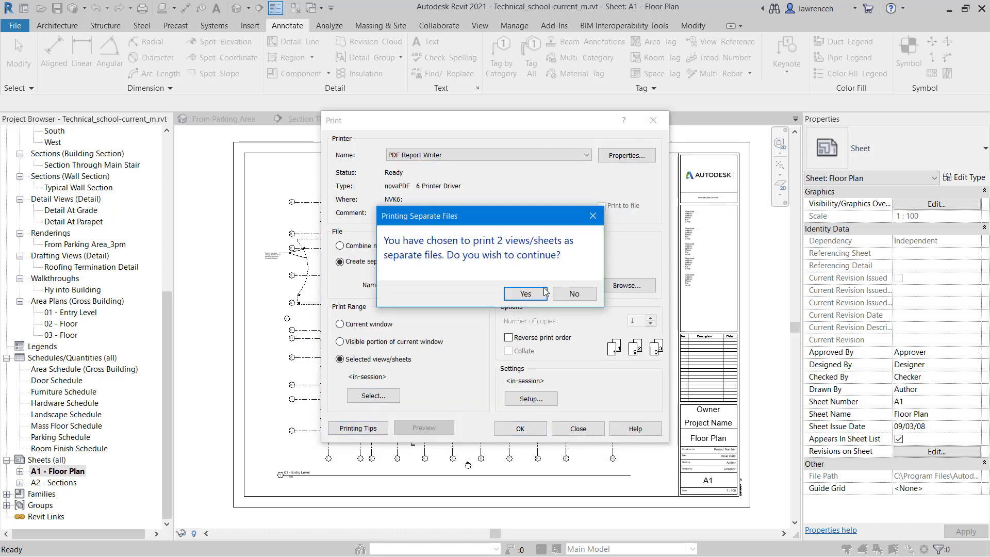
pyautogui.click(526, 294)
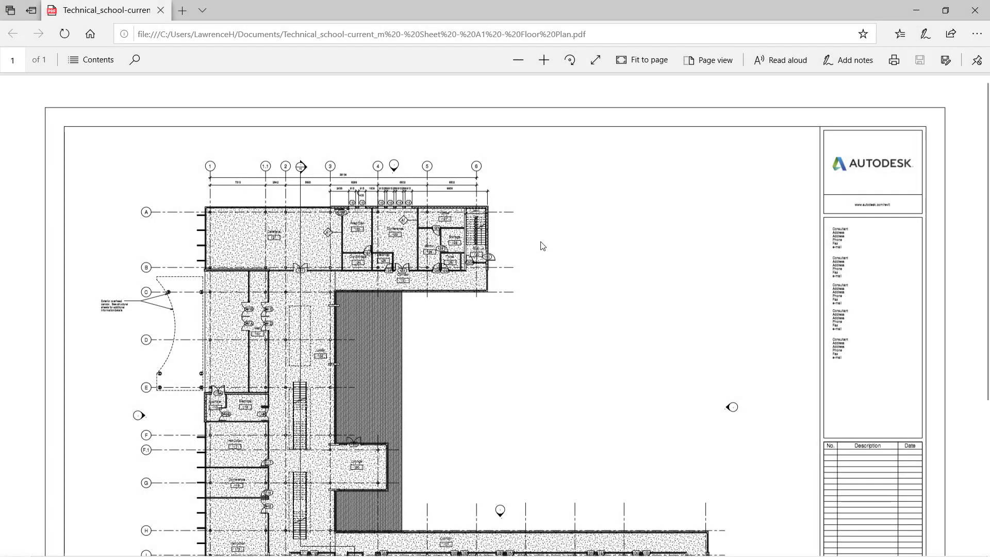
# Examine the floor plan and title block in the printed A1 - Floor Plan PDF
pyautogui.scroll(-5, 589, 278)
pyautogui.scroll(5, 592, 283)
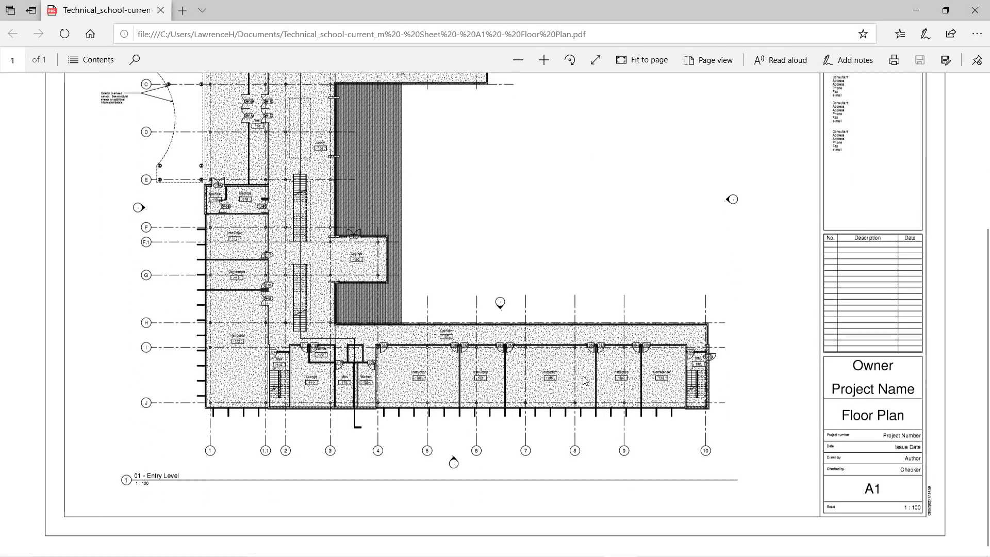
pyautogui.scroll(-4, 596, 219)
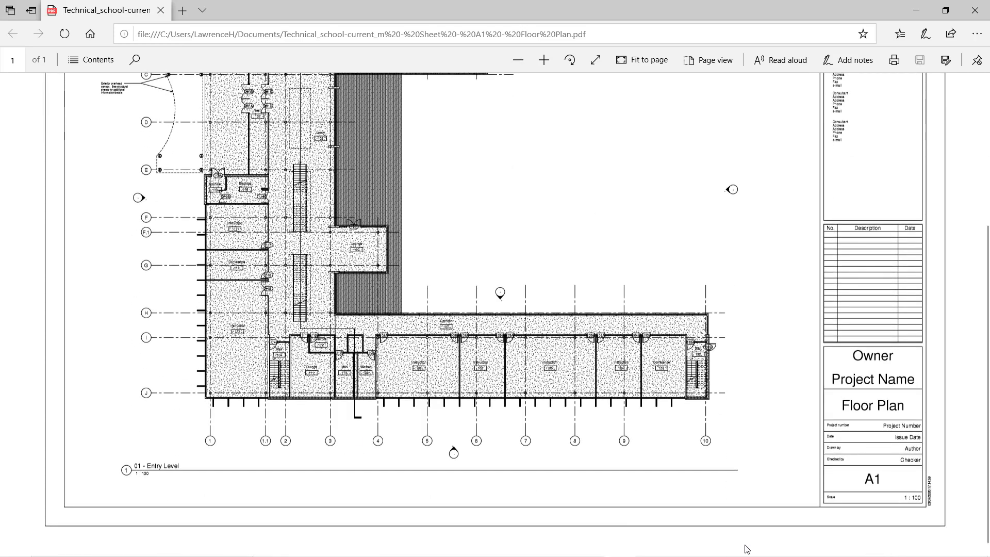
pyautogui.scroll(4, 456, 394)
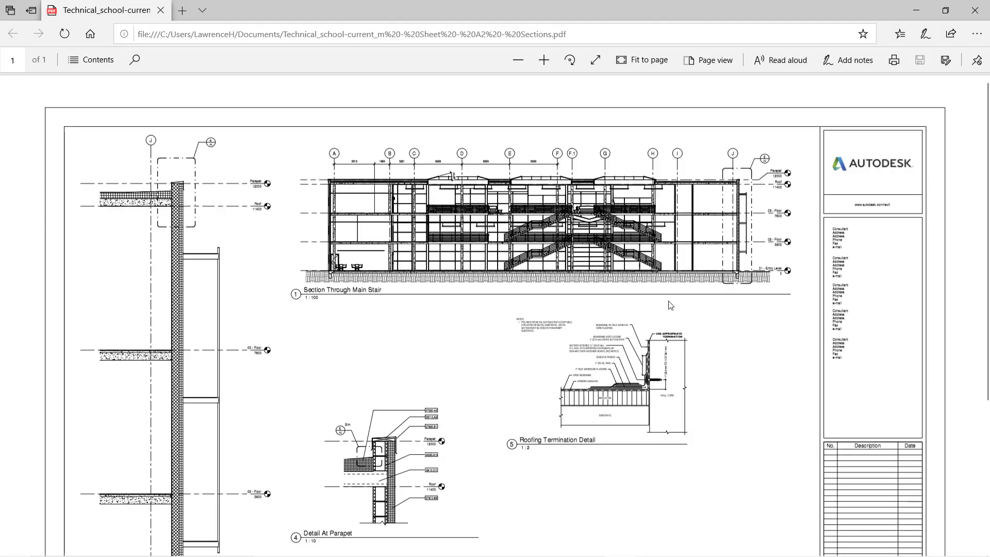
# Examine the building section, wall section, details and title block in the printed A2 - Sections PDF
pyautogui.scroll(-4, 670, 307)
pyautogui.scroll(4, 669, 319)
pyautogui.scroll(-3, 668, 330)
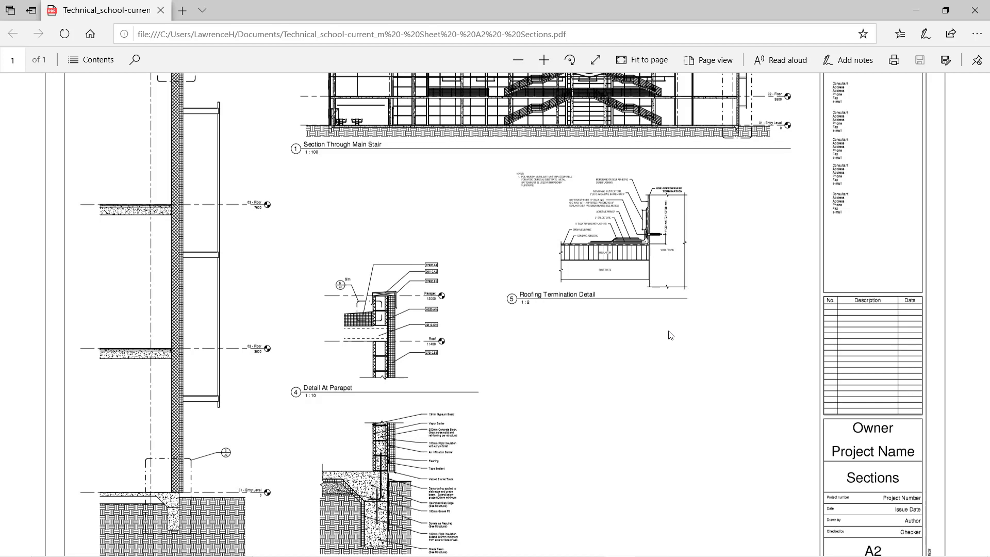
pyautogui.scroll(3, 686, 336)
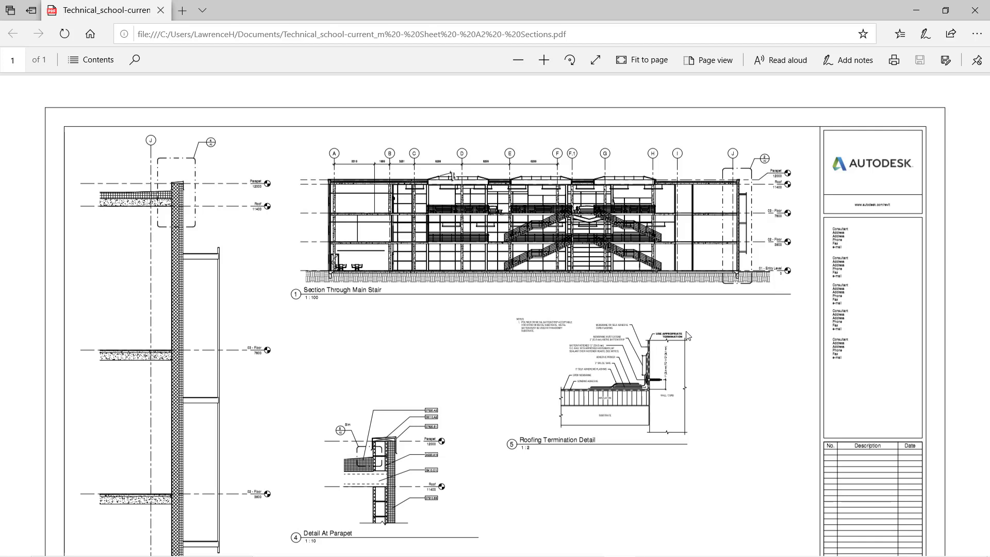
pyautogui.scroll(-2, 703, 338)
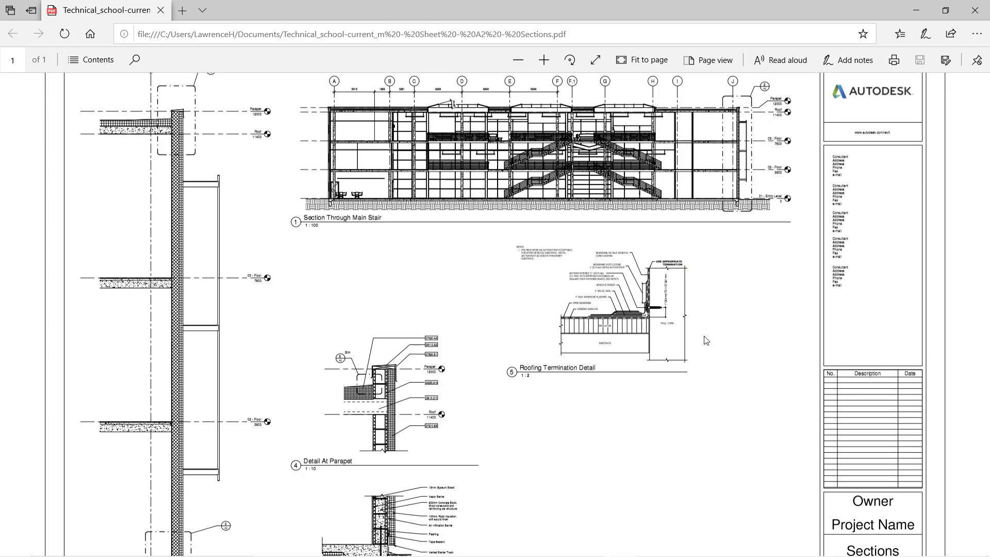